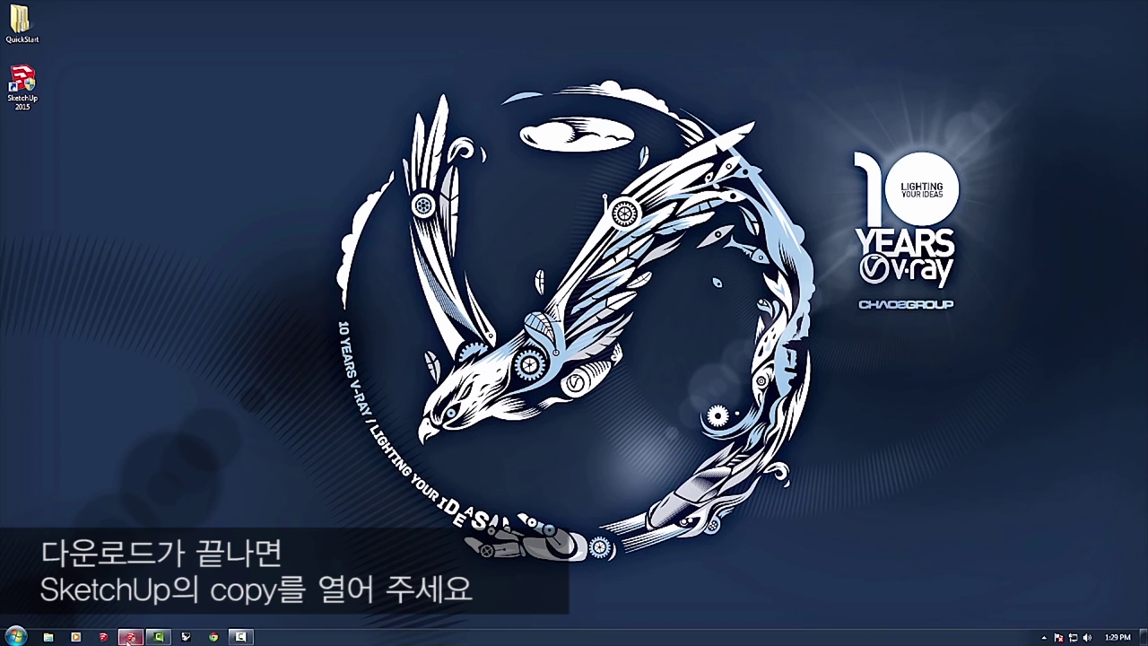
Switch to SketchUp and open the Training-ContainerHouseShare model from the desktop QuickStart folder, discarding changes to the untitled scene
left_click(130, 637)
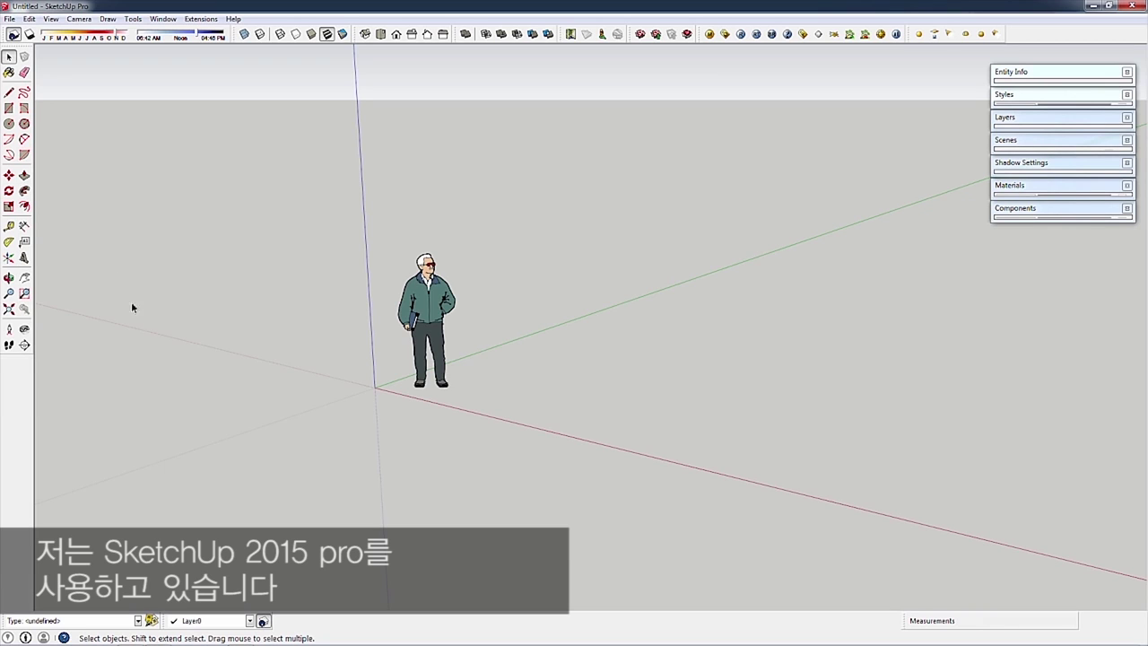
left_click(10, 19)
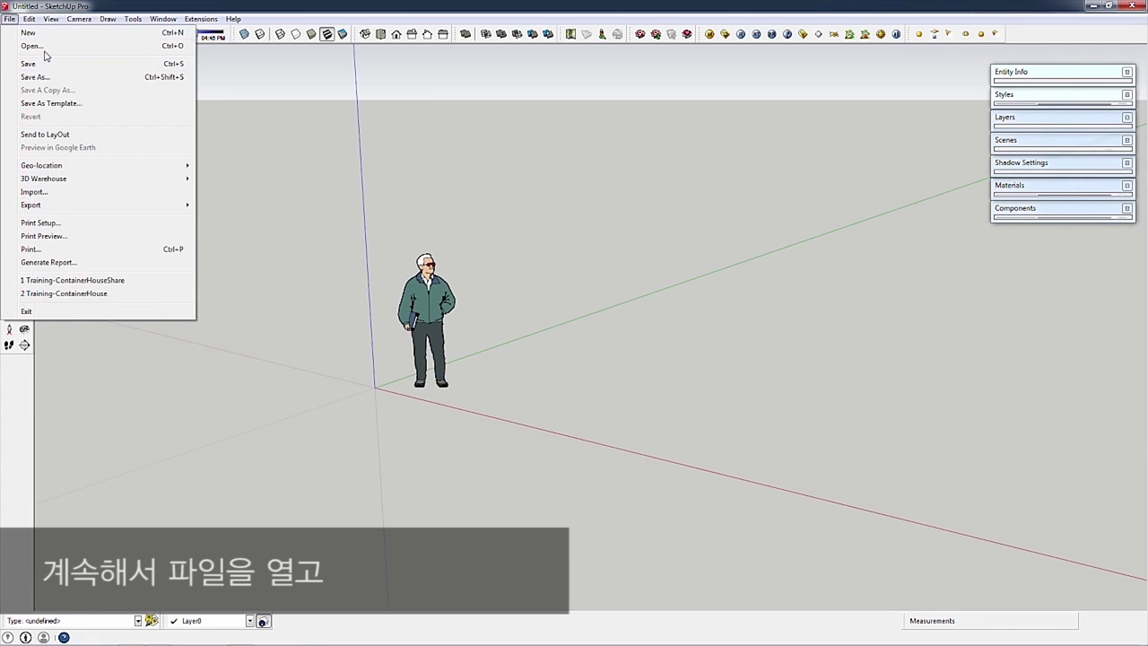
left_click(32, 45)
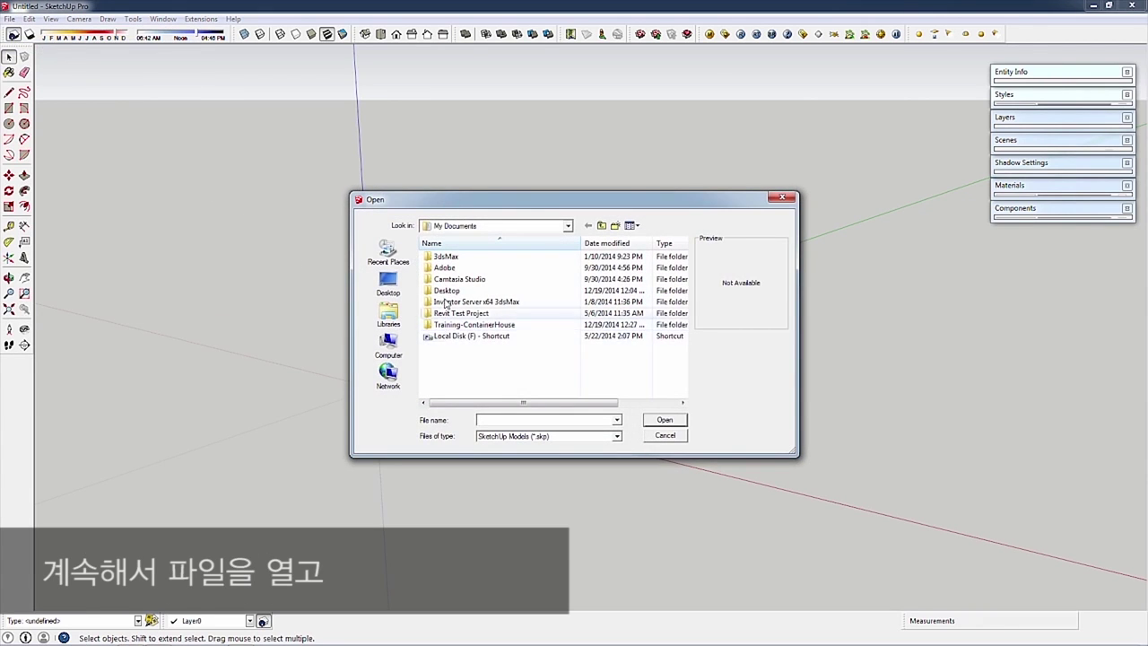
double_click(448, 289)
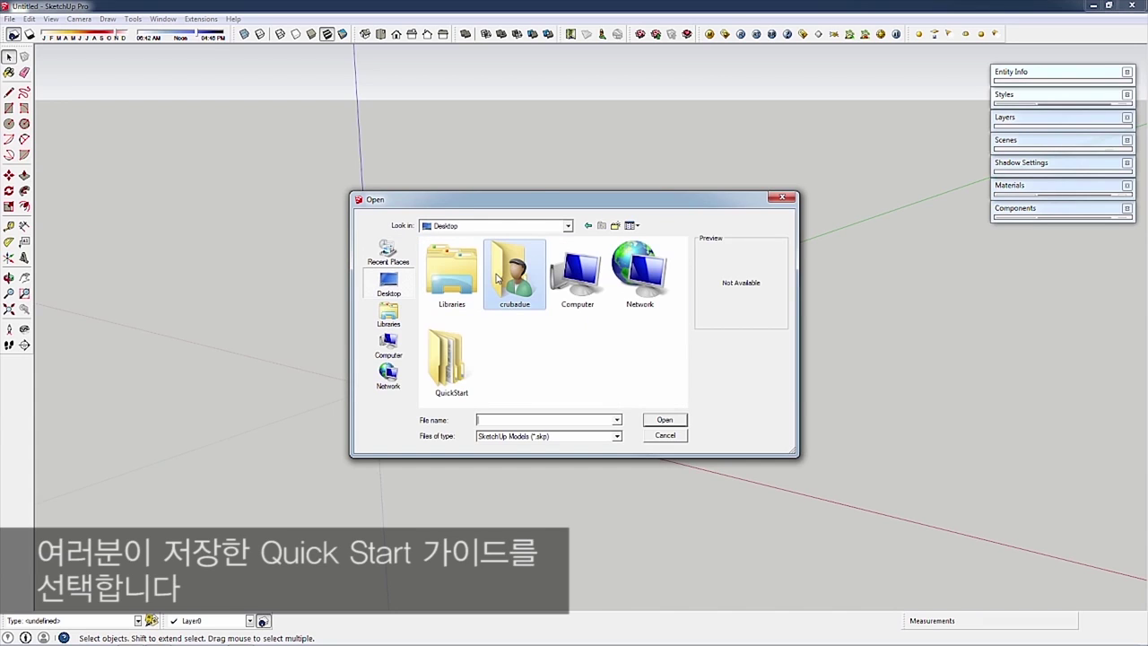
double_click(449, 358)
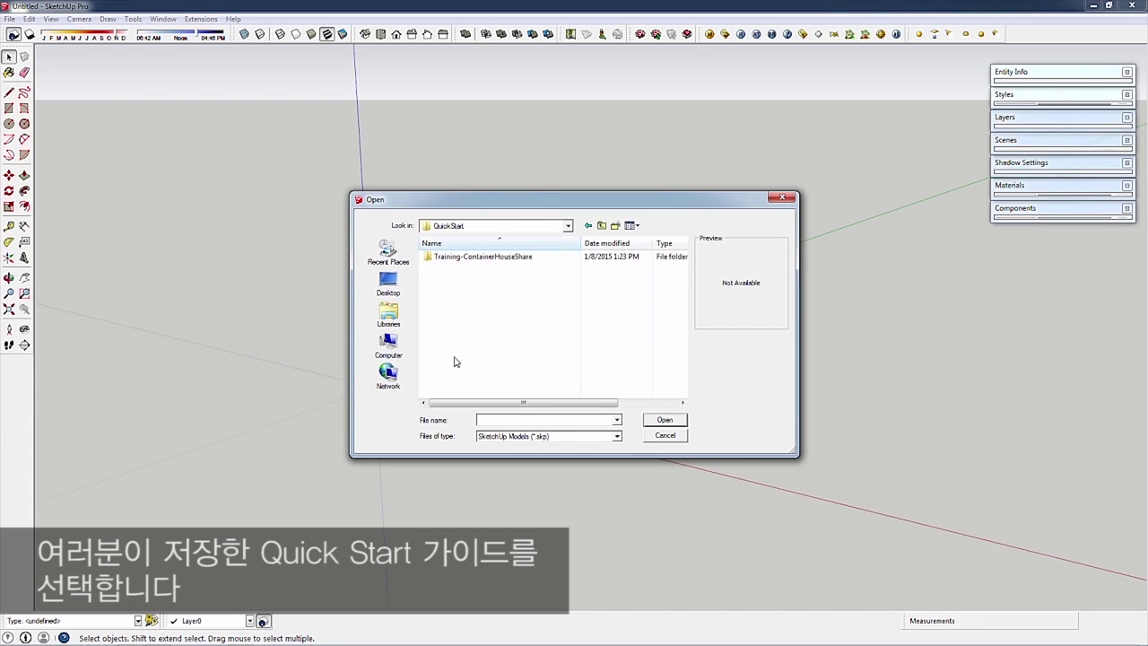
double_click(485, 257)
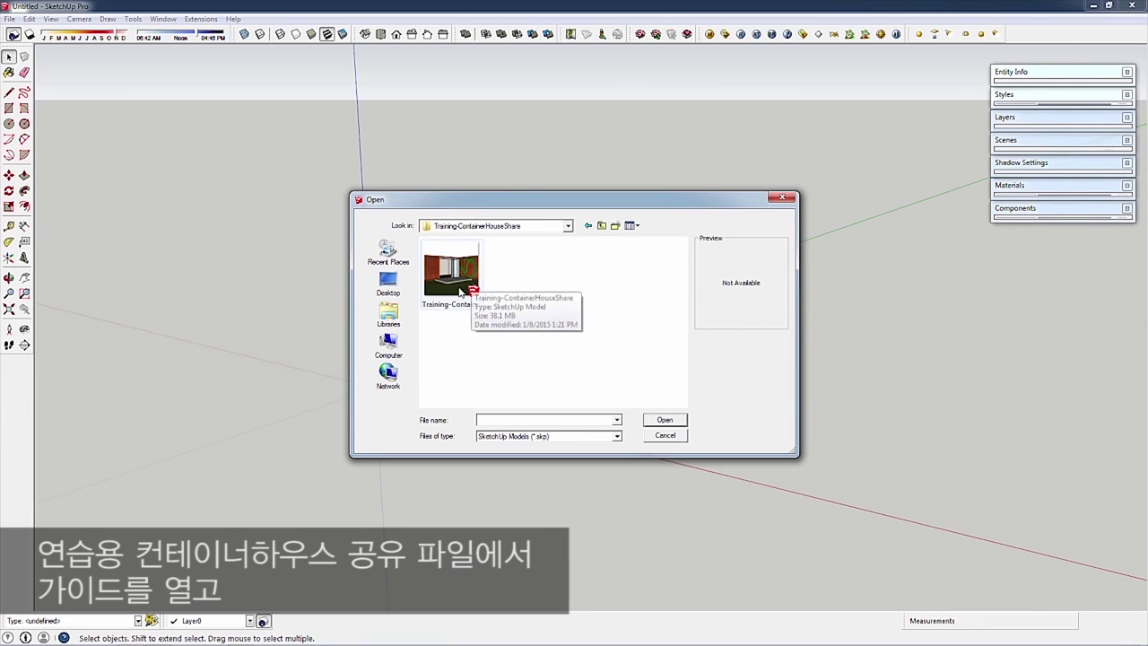
left_click(464, 289)
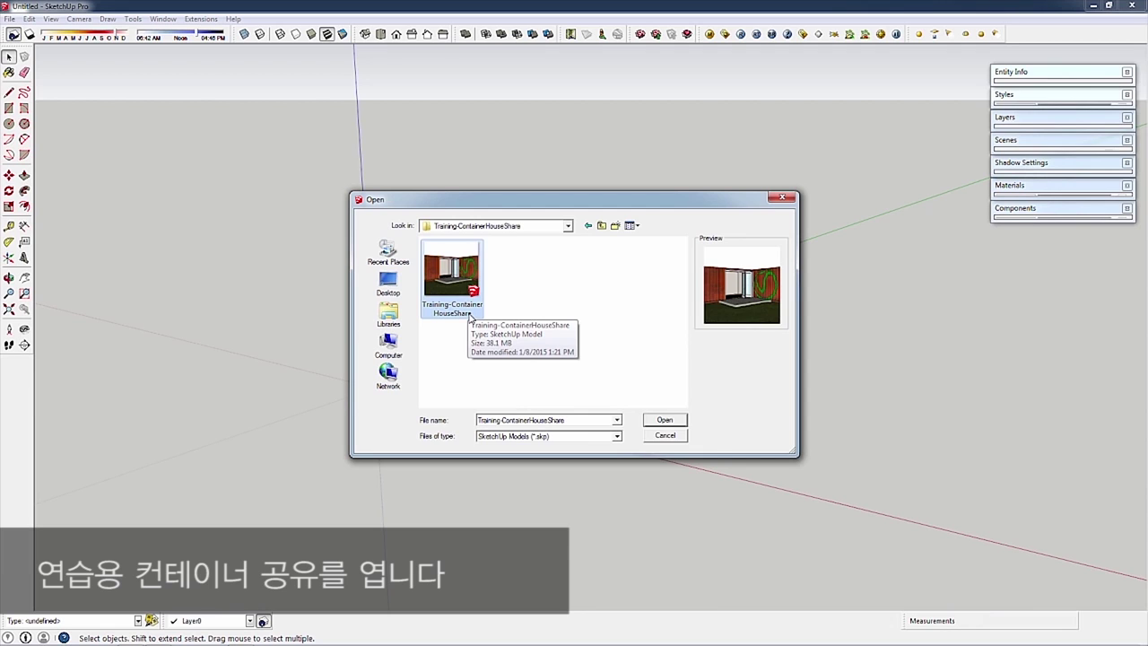
double_click(470, 315)
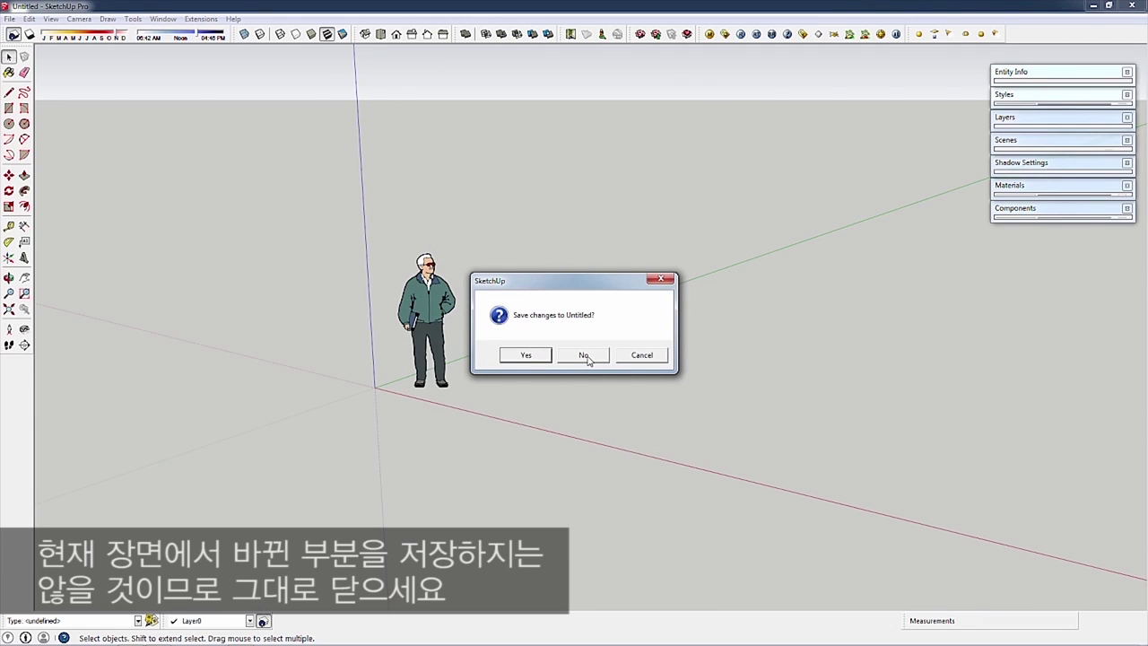
left_click(584, 356)
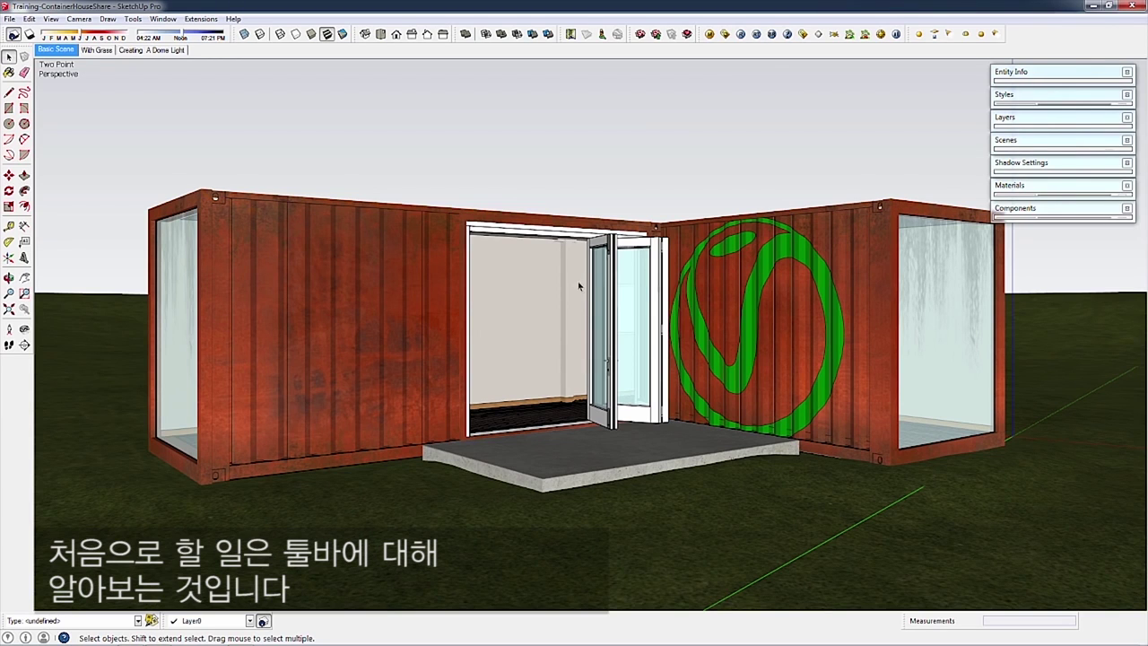
Undock the V-Ray main and lights toolbars into the viewport, and dock them back in the toolbar row
left_click_drag(700, 34, 477, 82)
left_click_drag(905, 33, 509, 128)
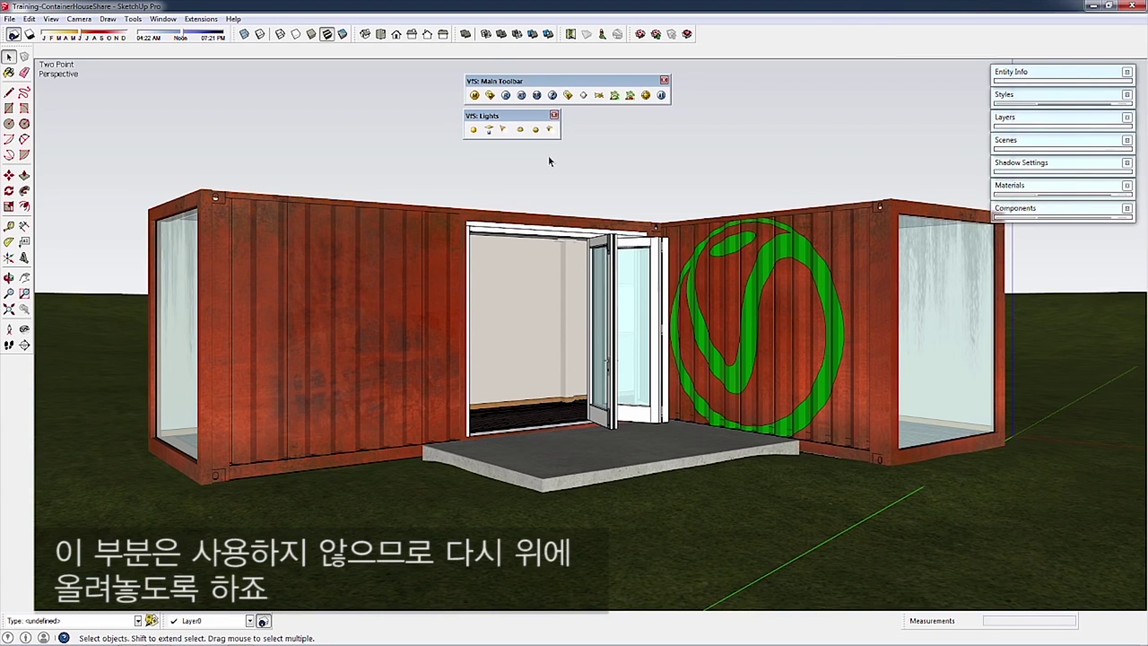
left_click_drag(529, 109, 856, 33)
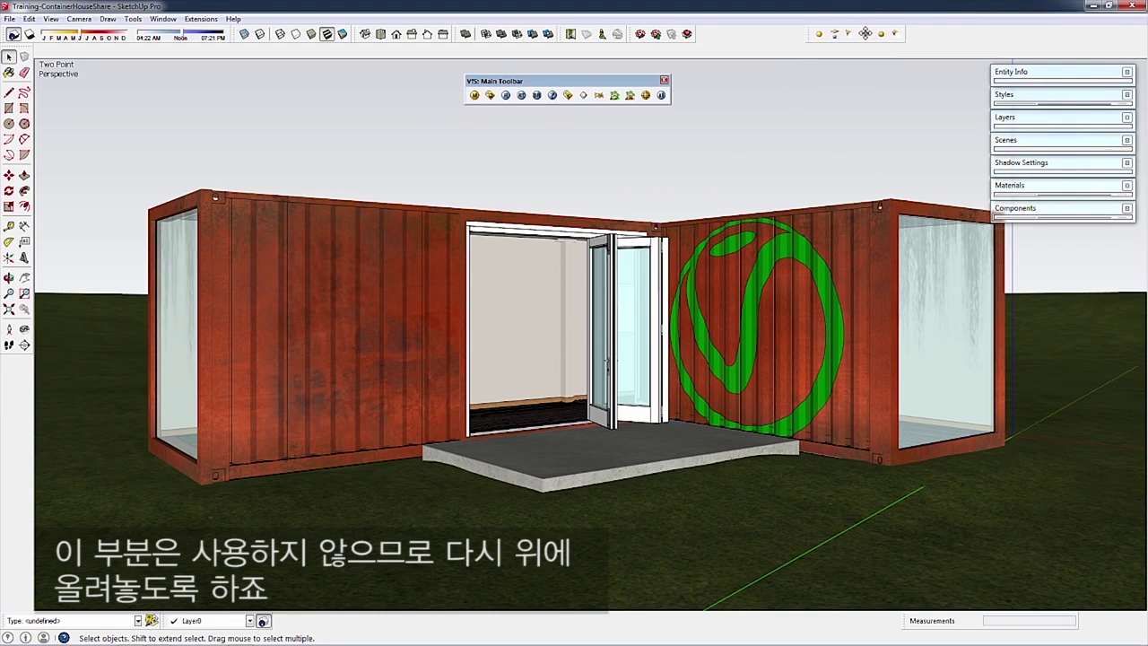
left_click_drag(559, 80, 762, 34)
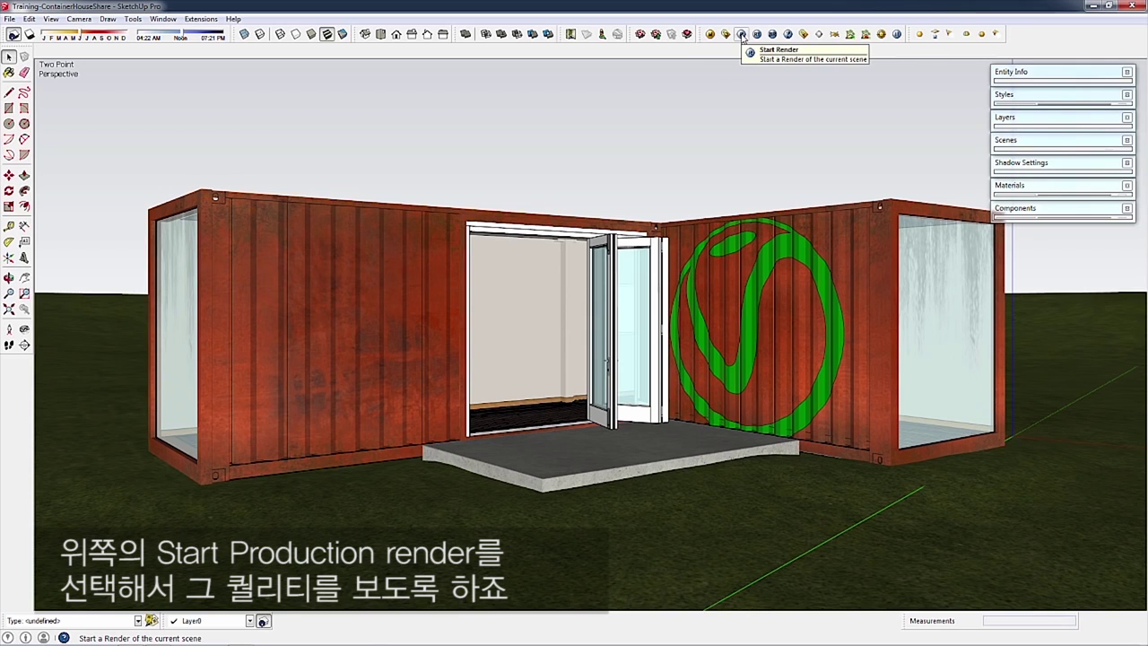
Run a V-Ray production render of the basic scene, and close the progress window and frame buffer
left_click(742, 35)
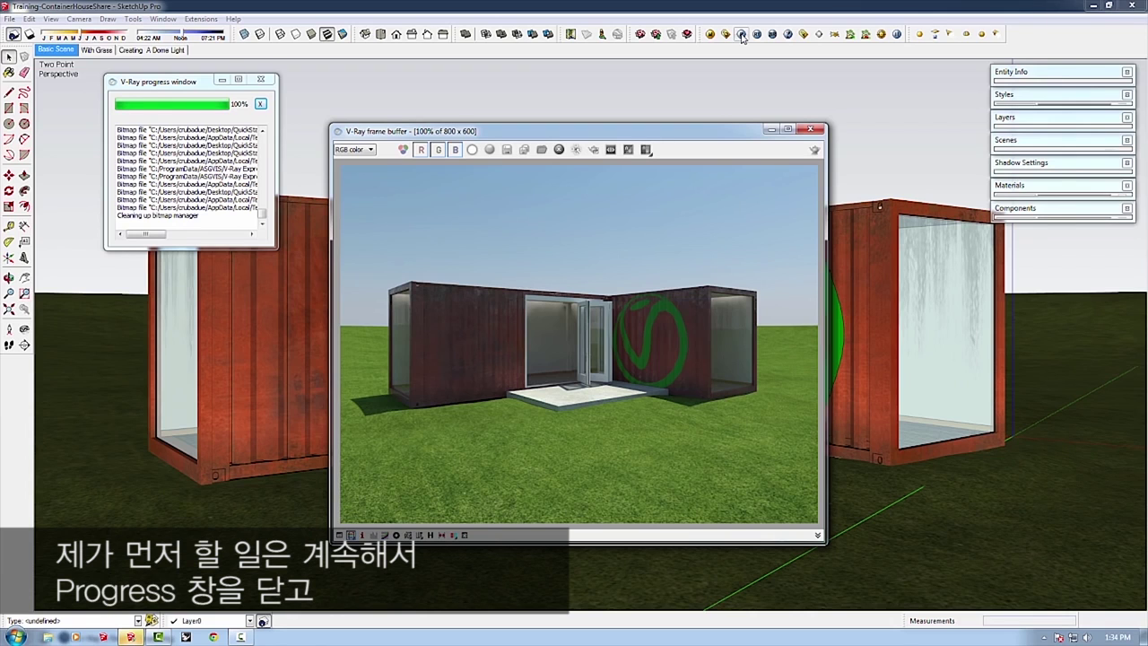
left_click(260, 79)
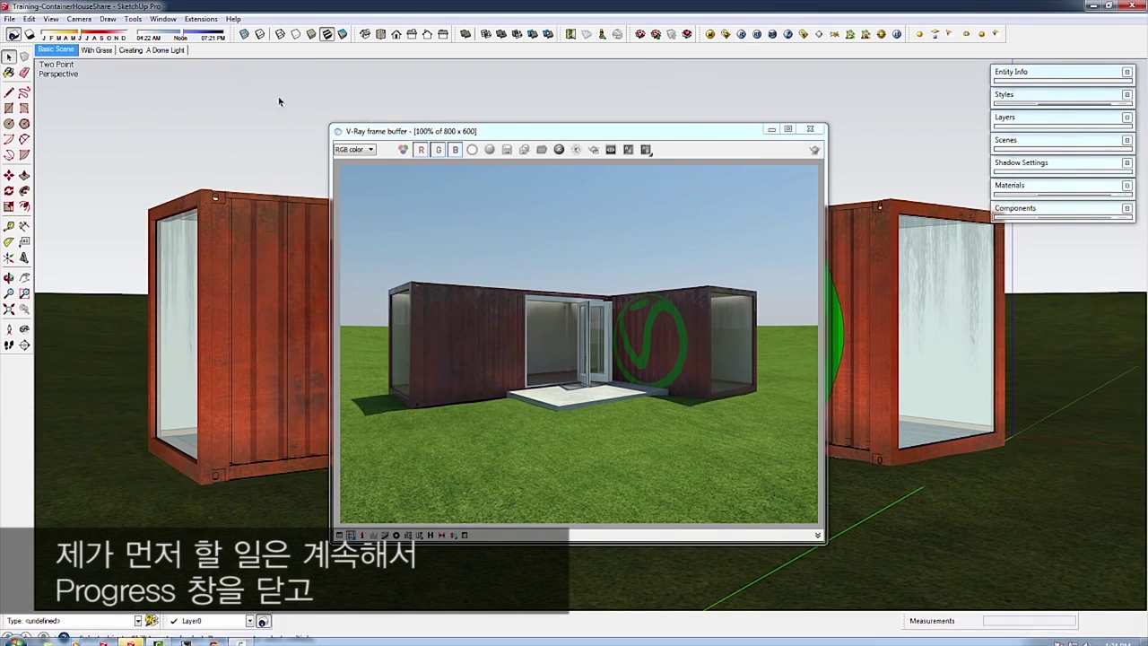
left_click(807, 130)
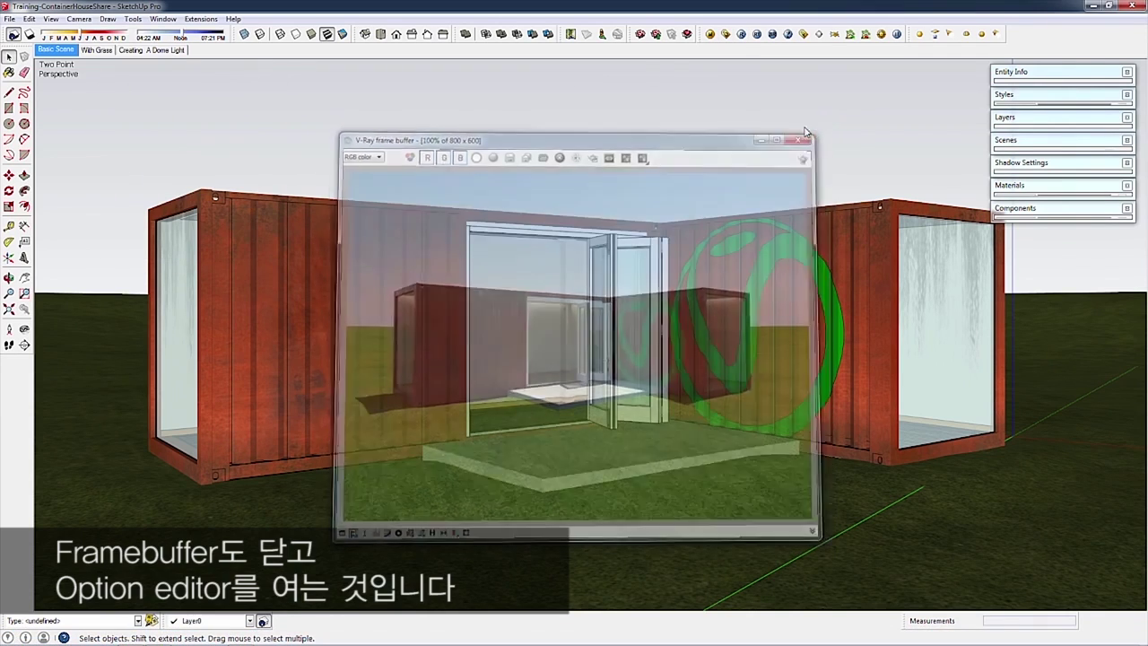
Open the V-Ray option editor and look through its Global switches, Output settings and preset categories
left_click(727, 34)
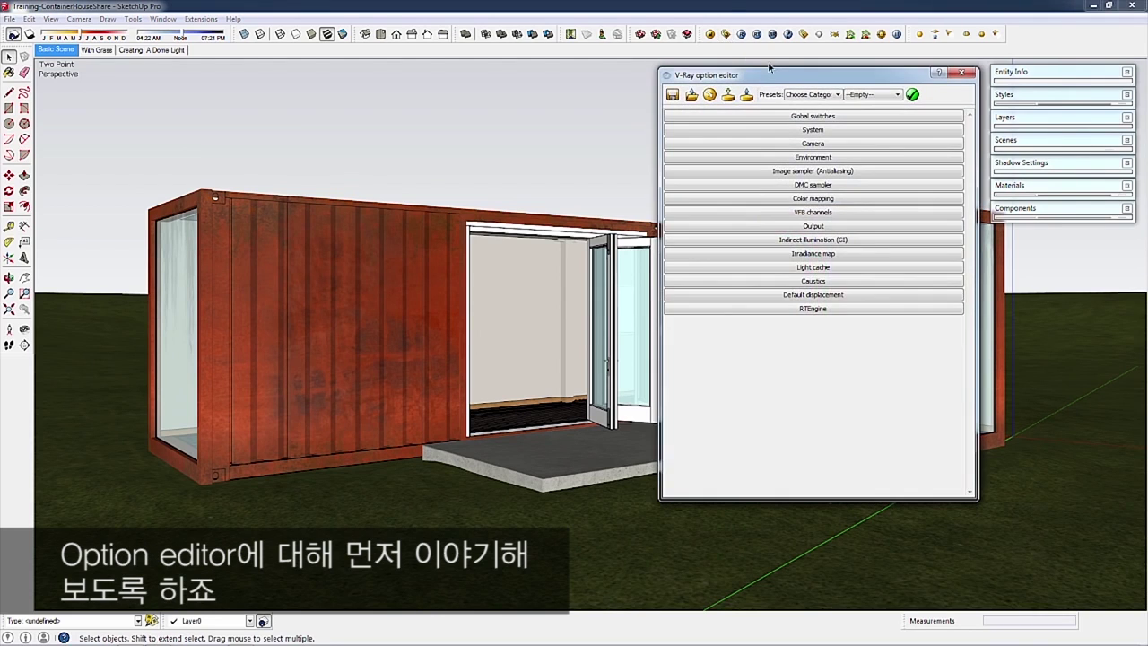
left_click_drag(763, 87, 461, 92)
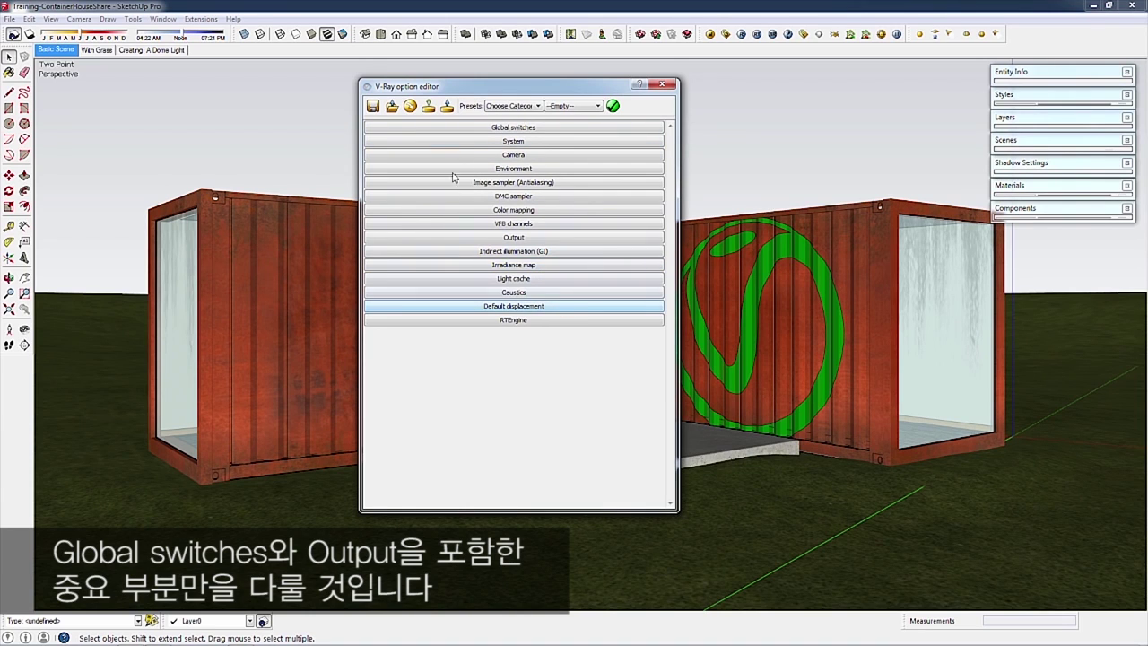
left_click(535, 131)
left_click(535, 131)
left_click(523, 238)
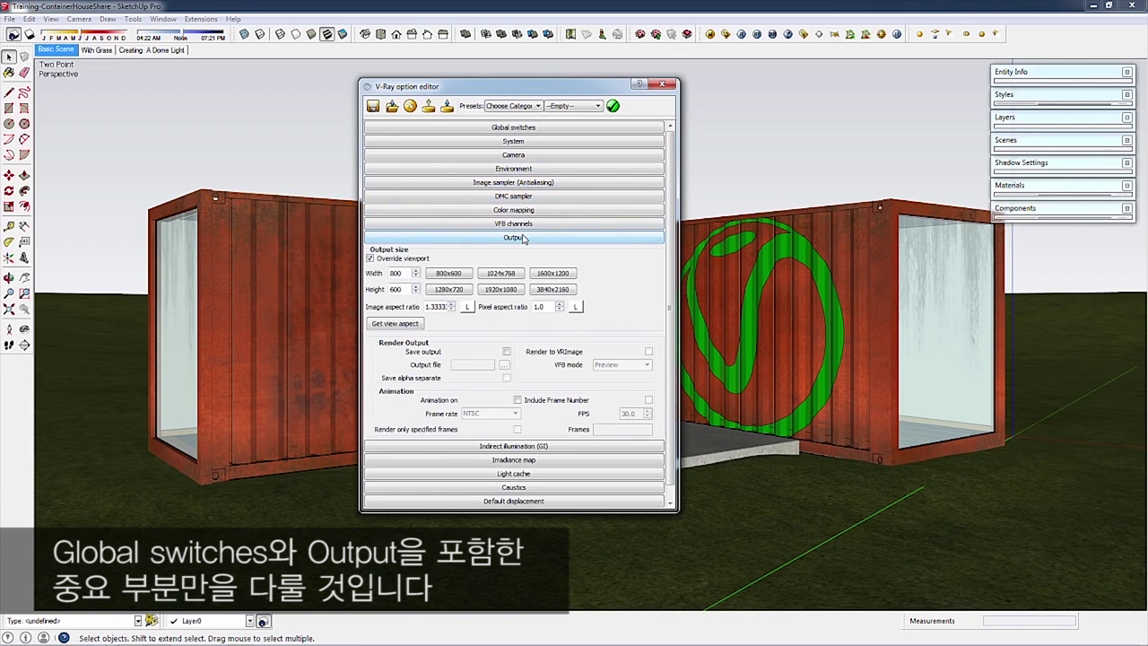
left_click(523, 238)
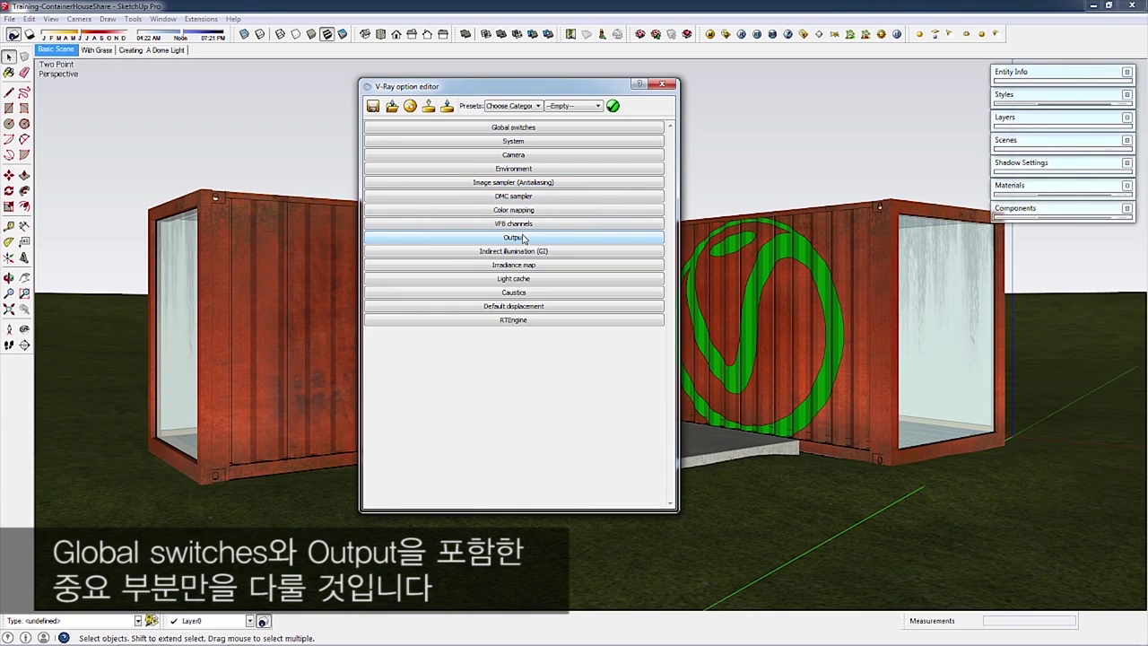
left_click(536, 108)
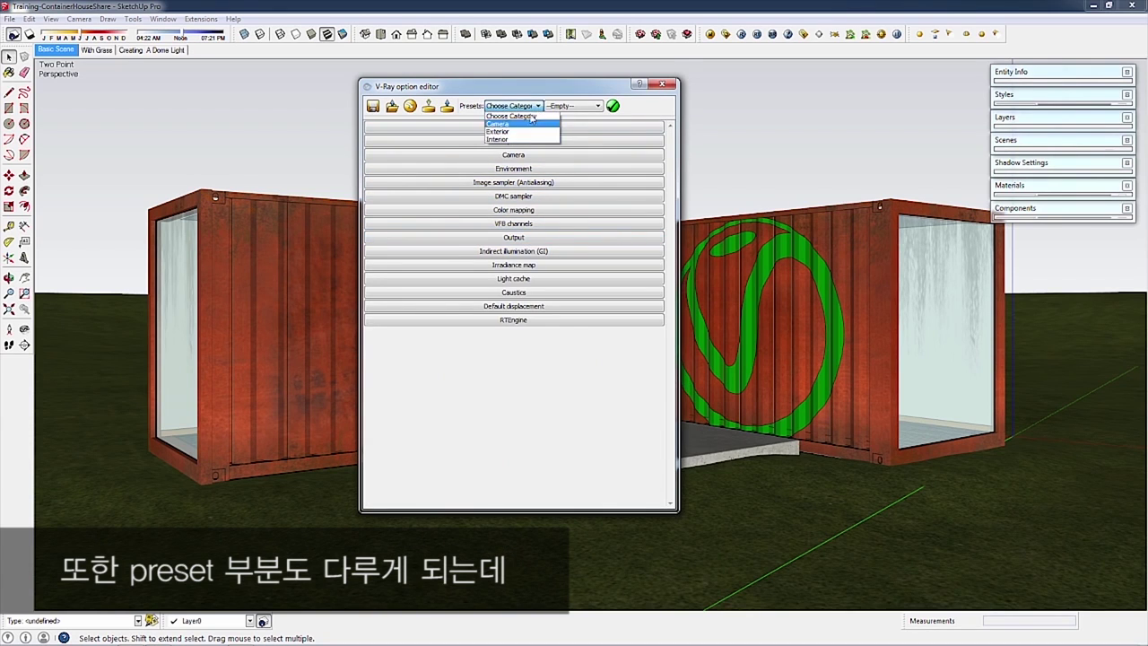
left_click(532, 115)
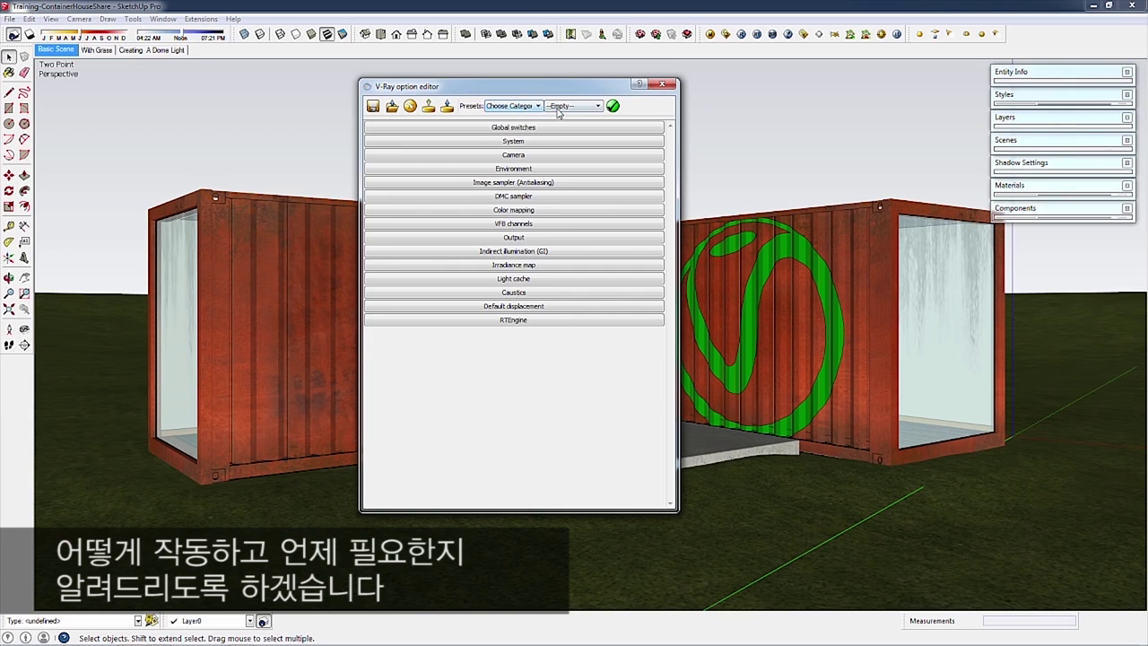
Enable Override materials in the Global switches, moving the option editor aside to uncover the model's glass and doors
left_click(648, 131)
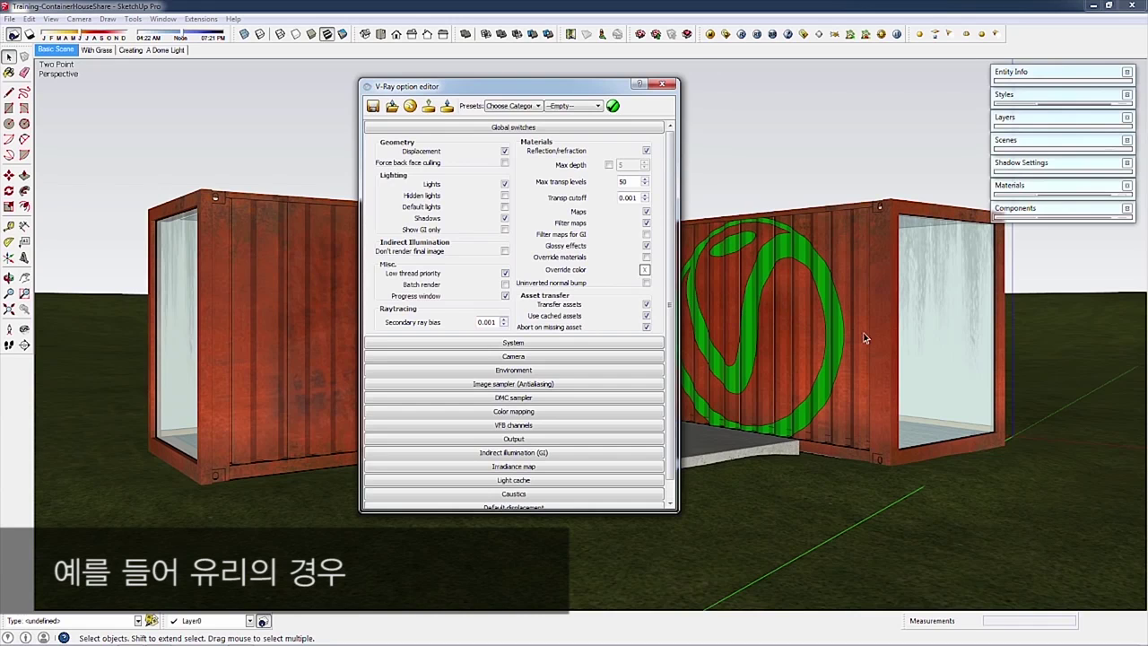
left_click_drag(597, 81, 375, 78)
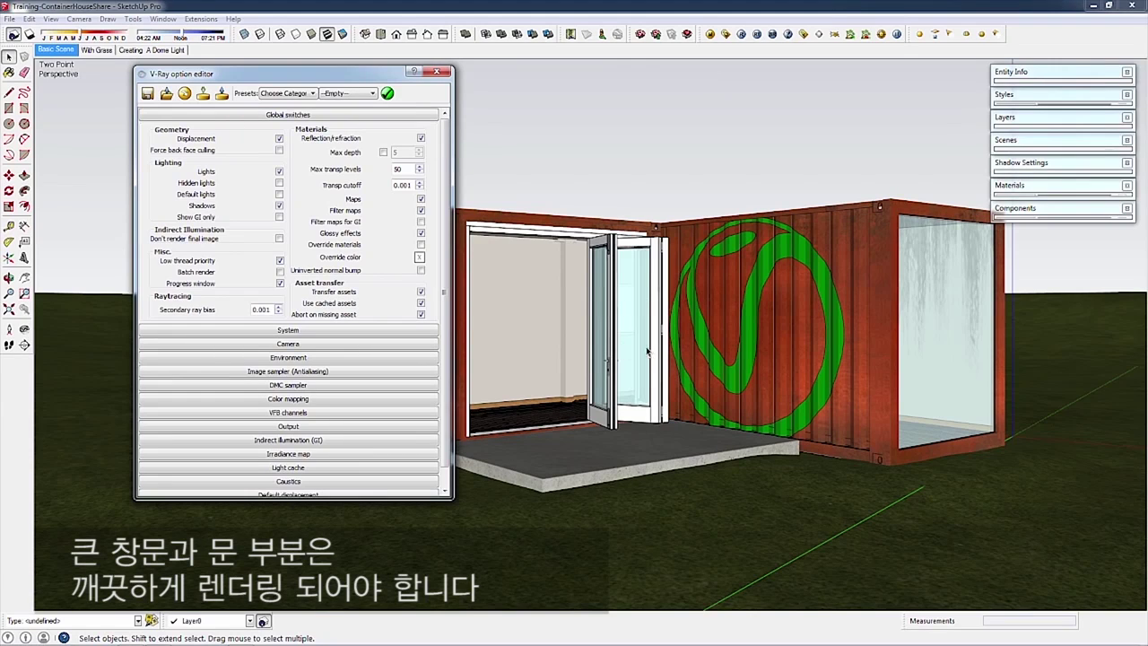
left_click(421, 244)
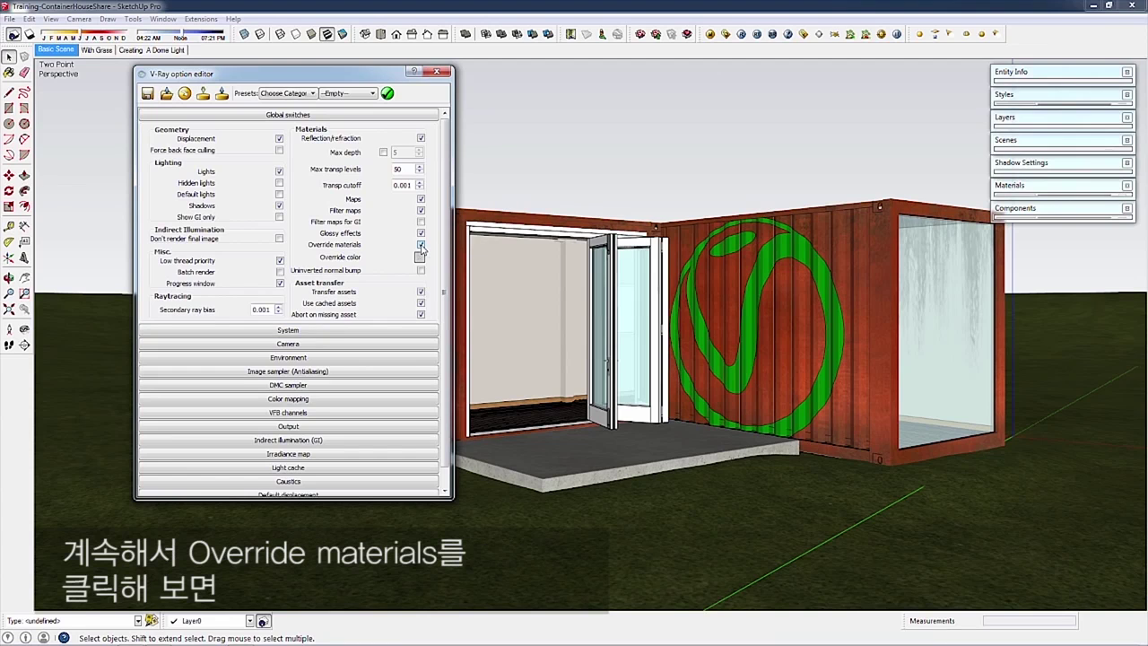
Set the override color to a grey with value 185, and close the option editor
left_click(420, 259)
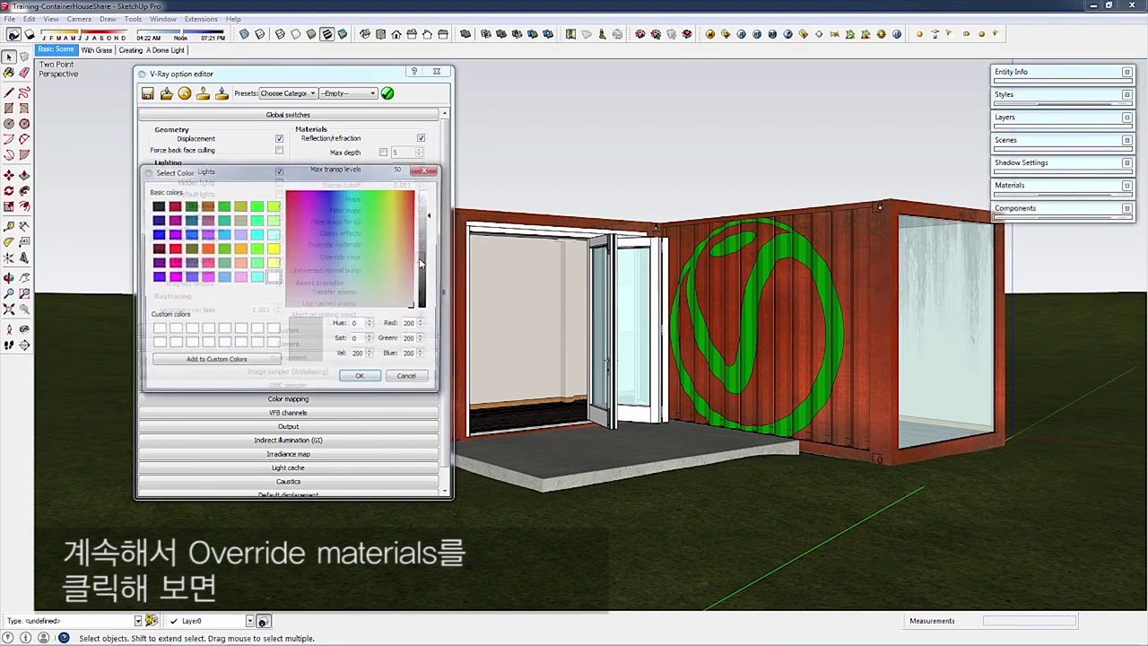
double_click(362, 356)
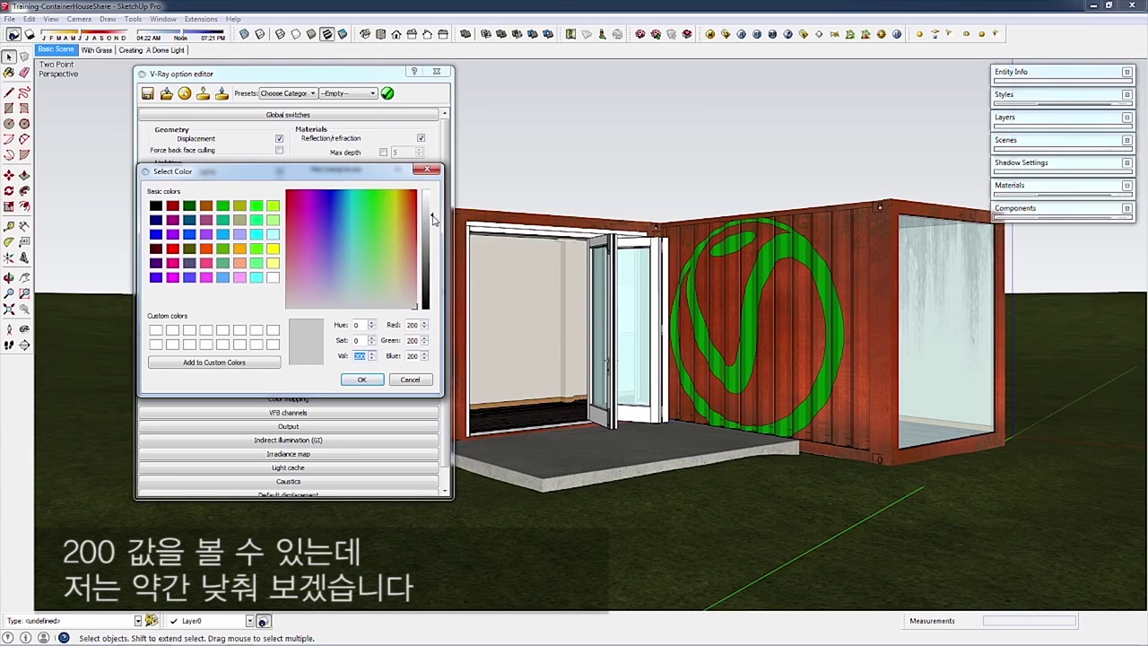
left_click_drag(435, 220, 434, 226)
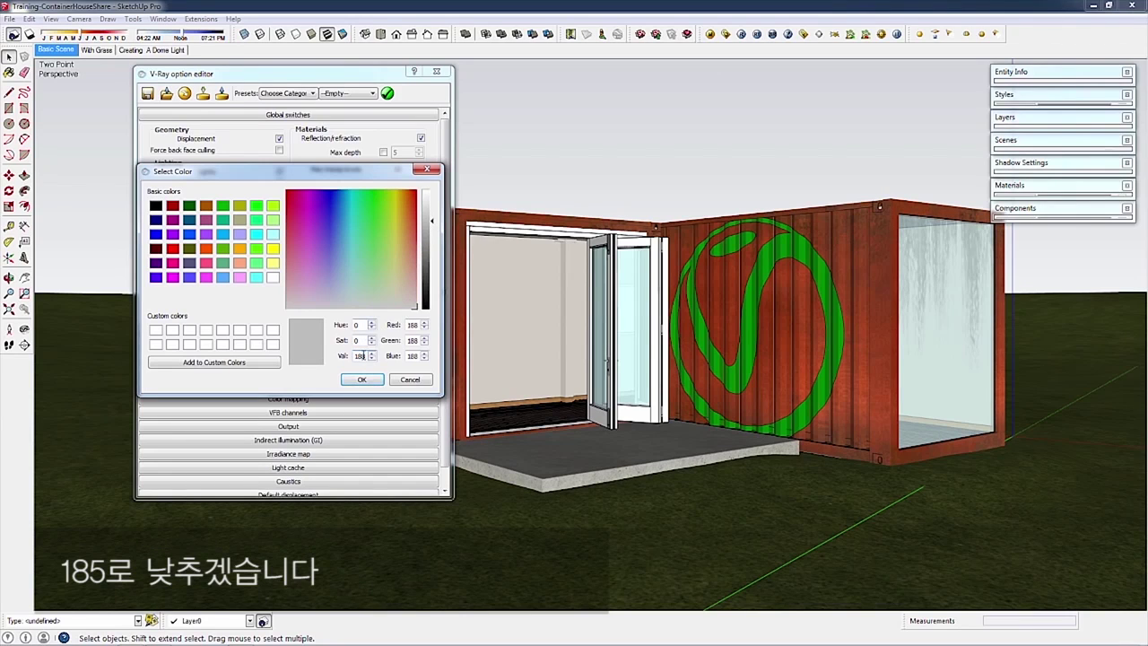
left_click_drag(362, 357, 377, 353)
type("5")
left_click(362, 379)
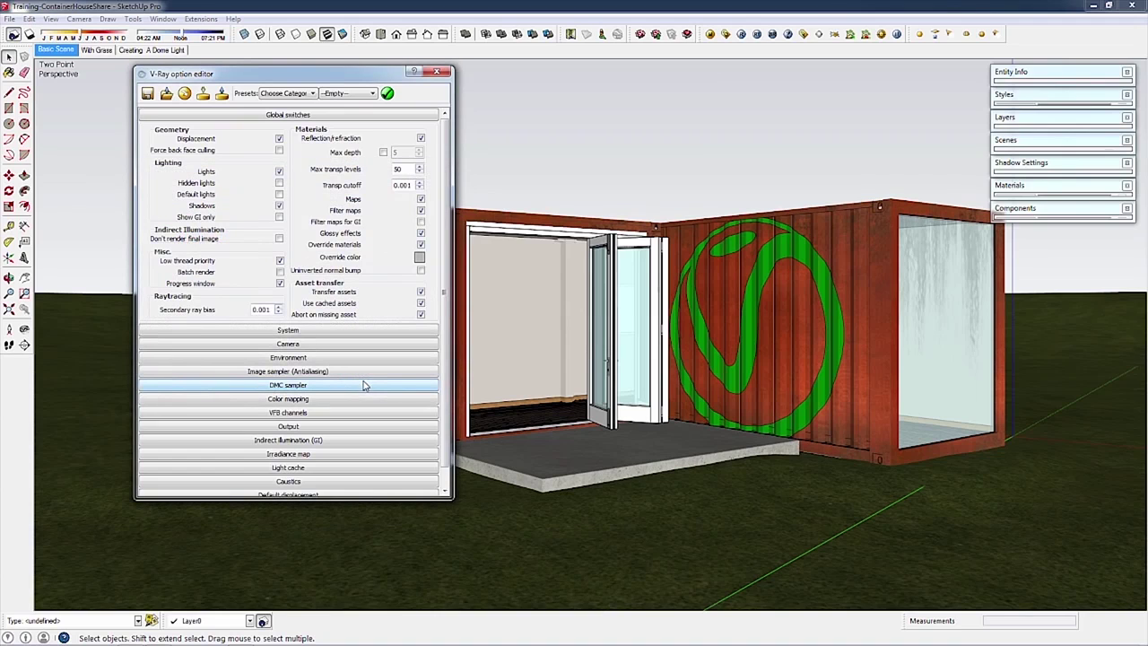
left_click(369, 117)
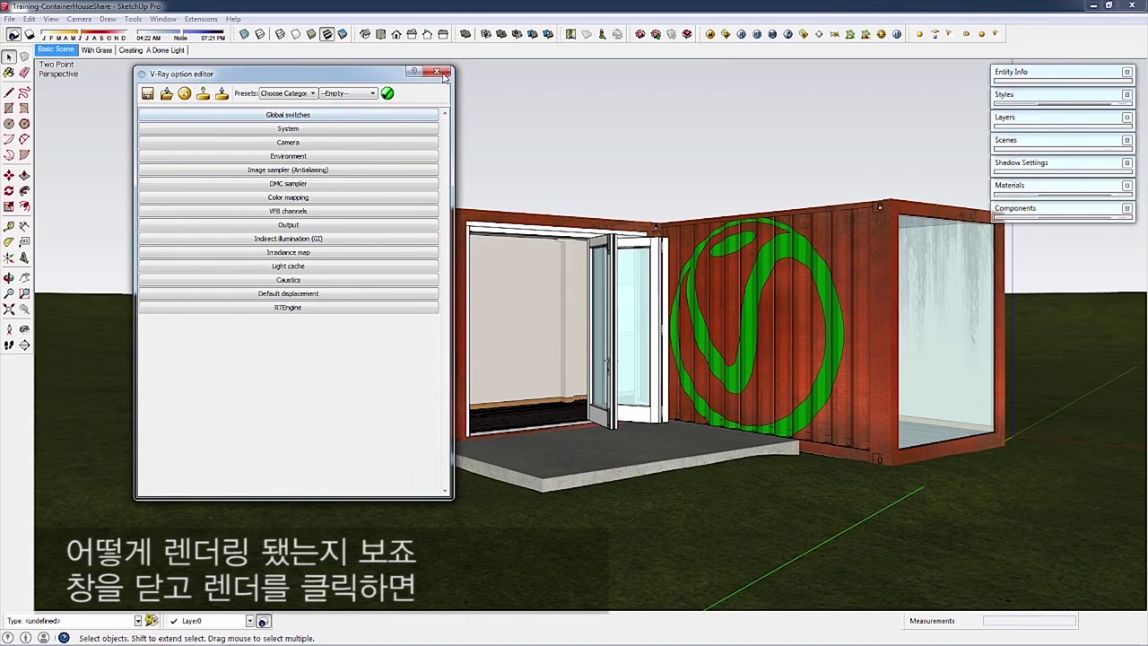
left_click(438, 73)
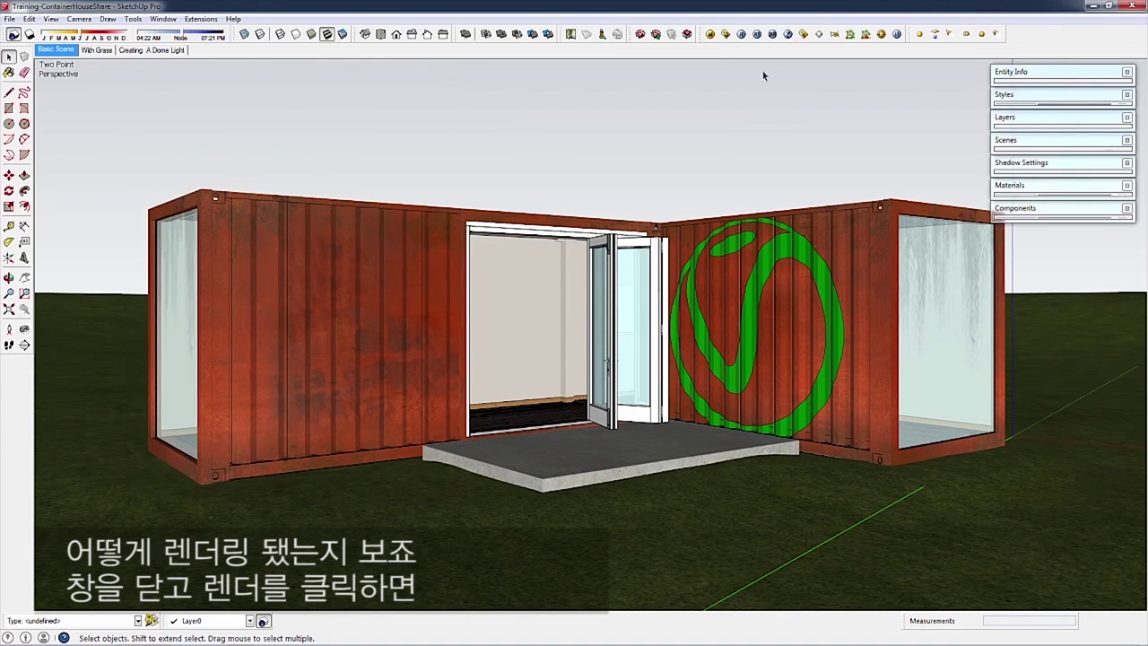
Render the scene with the material override applied, and close the frame buffer and progress window
left_click(741, 34)
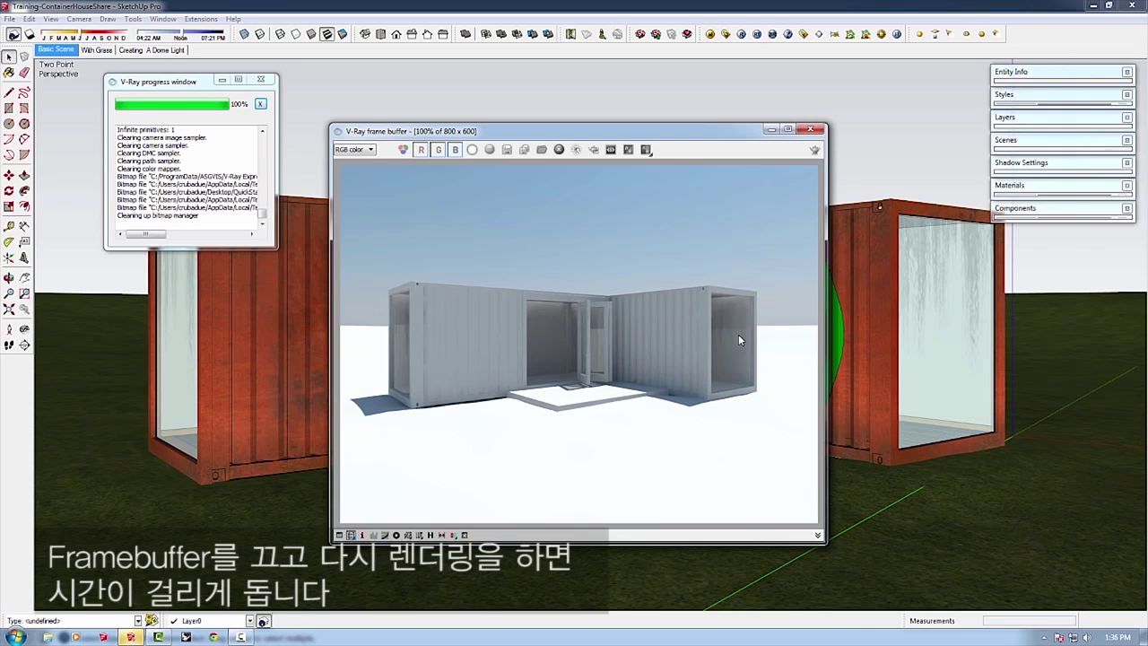
left_click(810, 129)
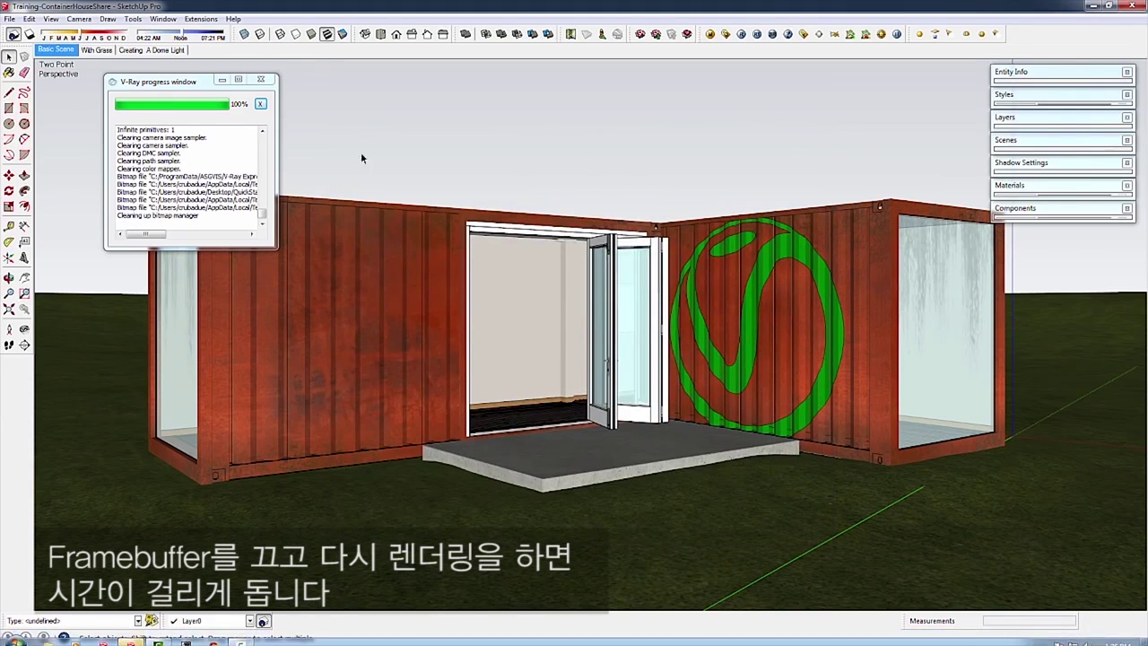
left_click(260, 80)
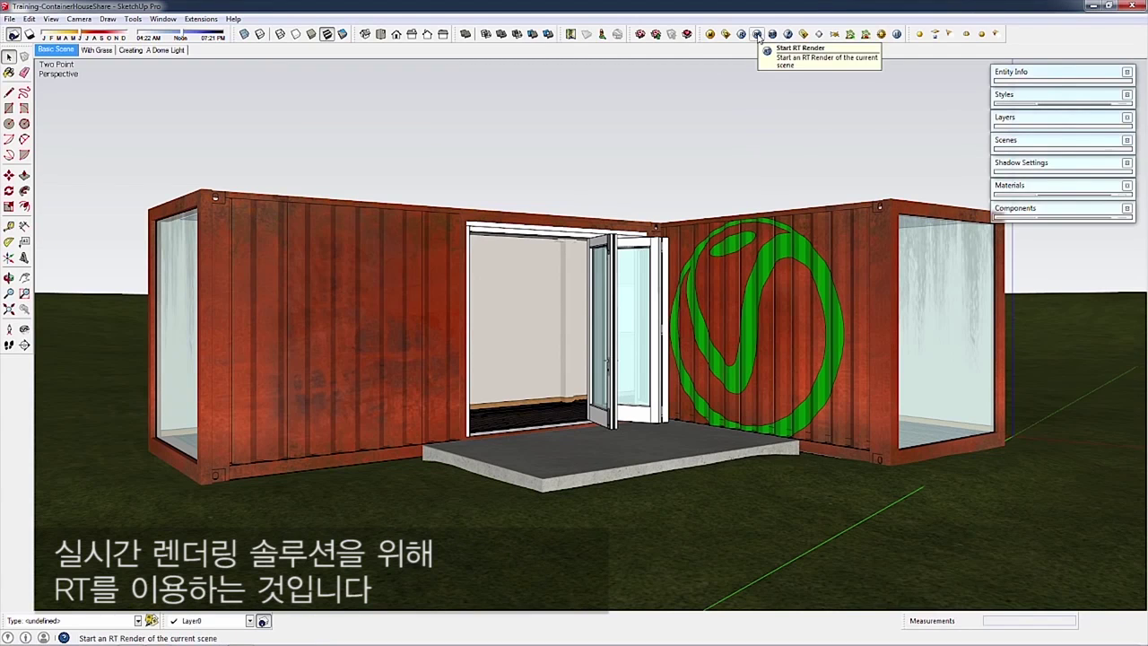
Start an RT render of the scene and move the progress window clear of the frame buffer
left_click(758, 36)
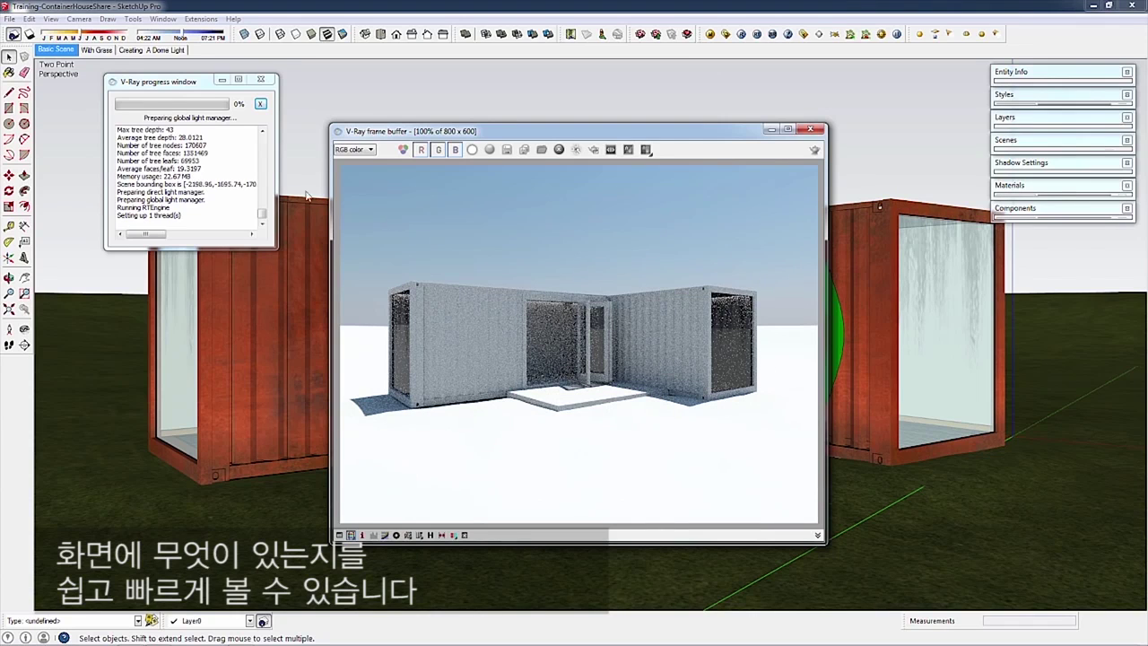
left_click_drag(169, 87, 1029, 441)
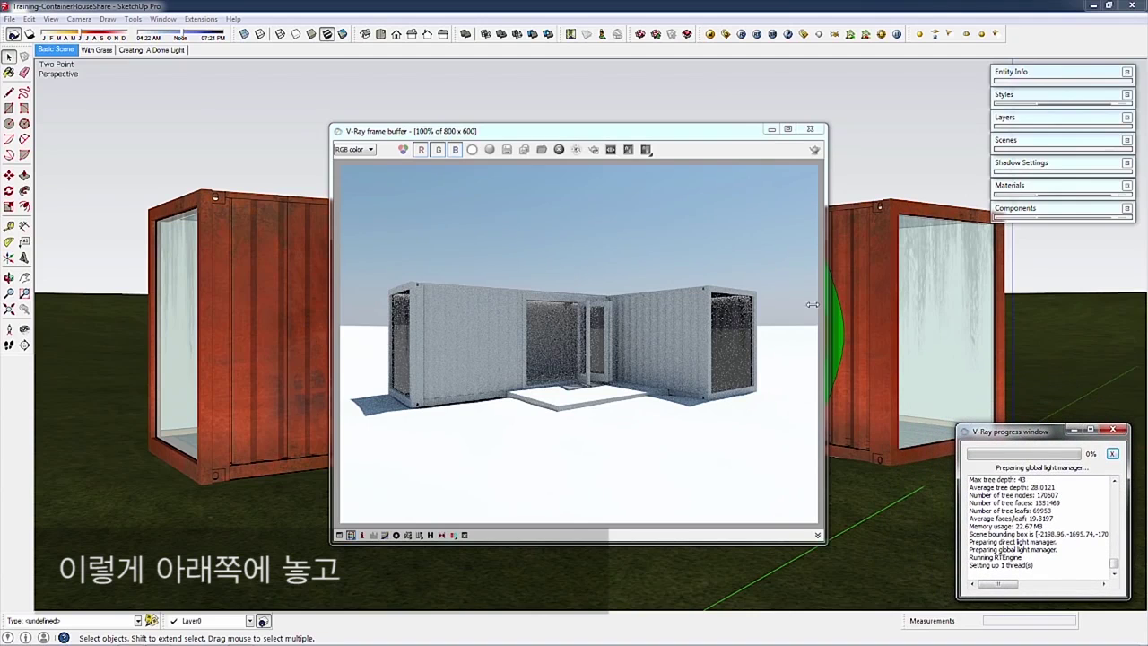
Move the frame buffer aside and shift the shadow time of day earlier, and finally to late afternoon, while RT is running
left_click_drag(717, 135, 784, 85)
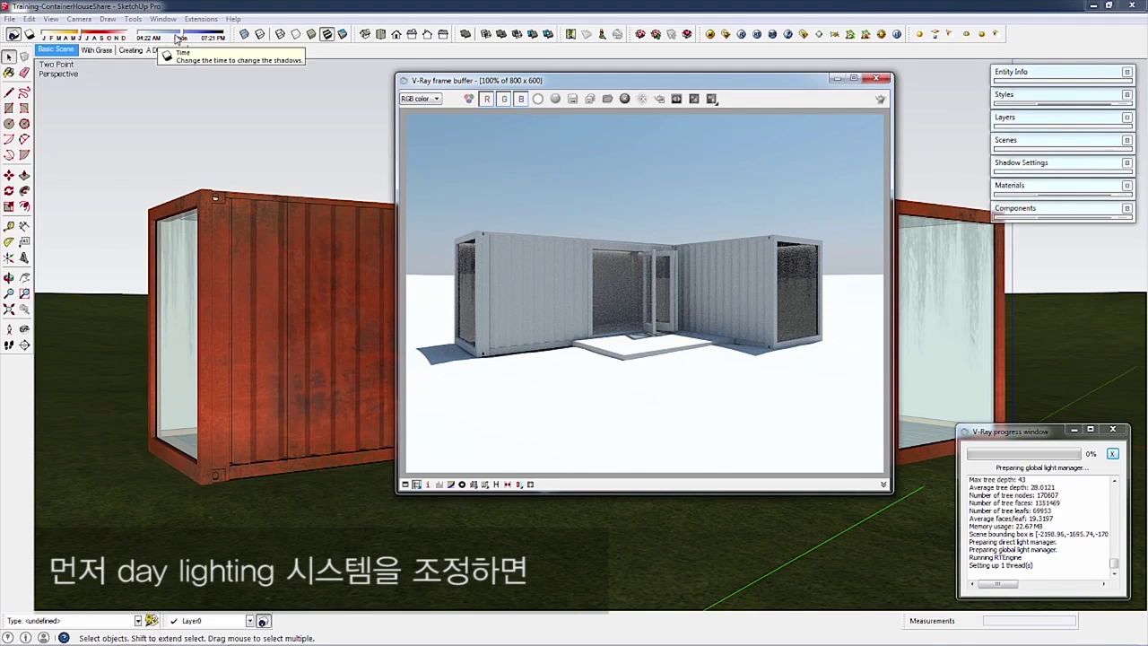
left_click_drag(182, 37, 170, 38)
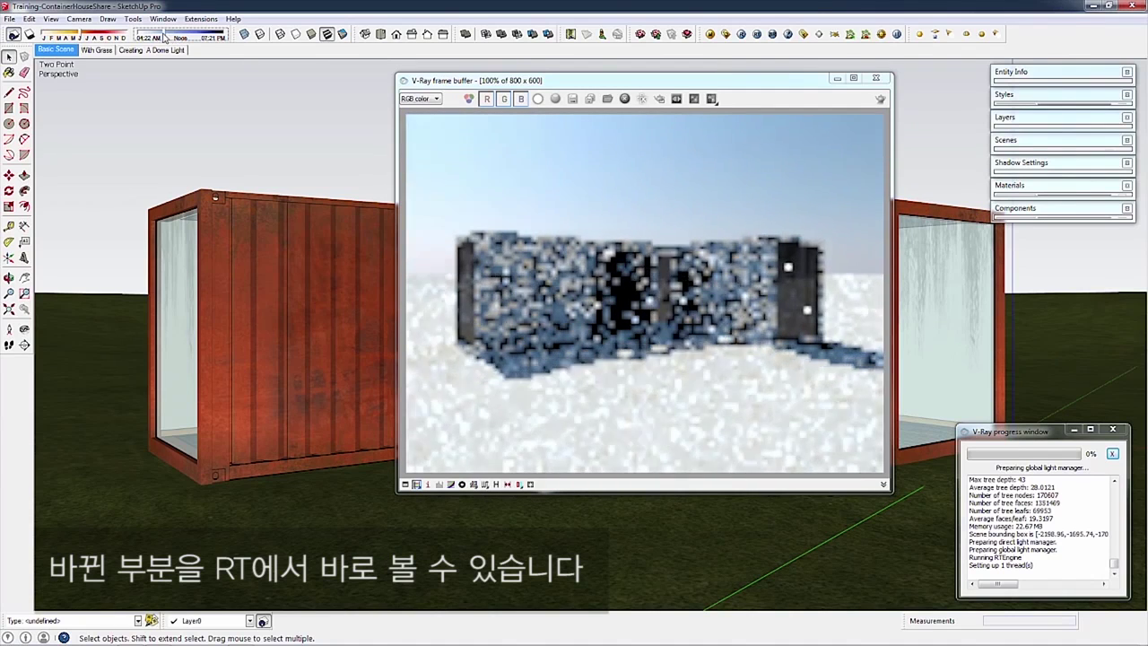
left_click_drag(164, 36, 208, 37)
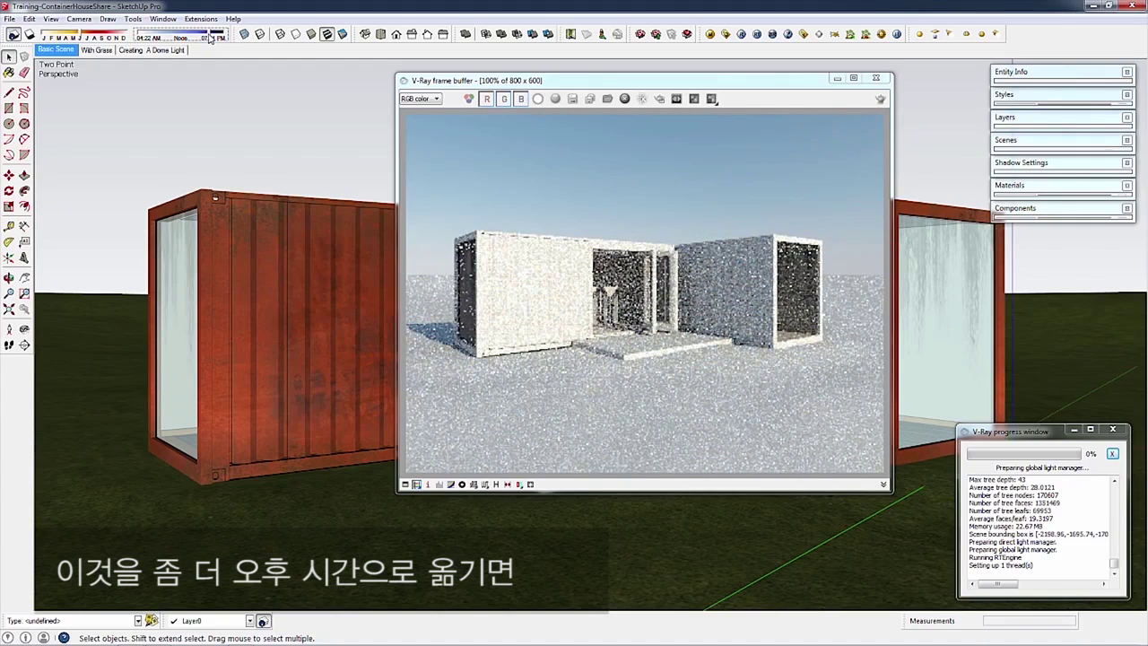
left_click_drag(211, 38, 214, 38)
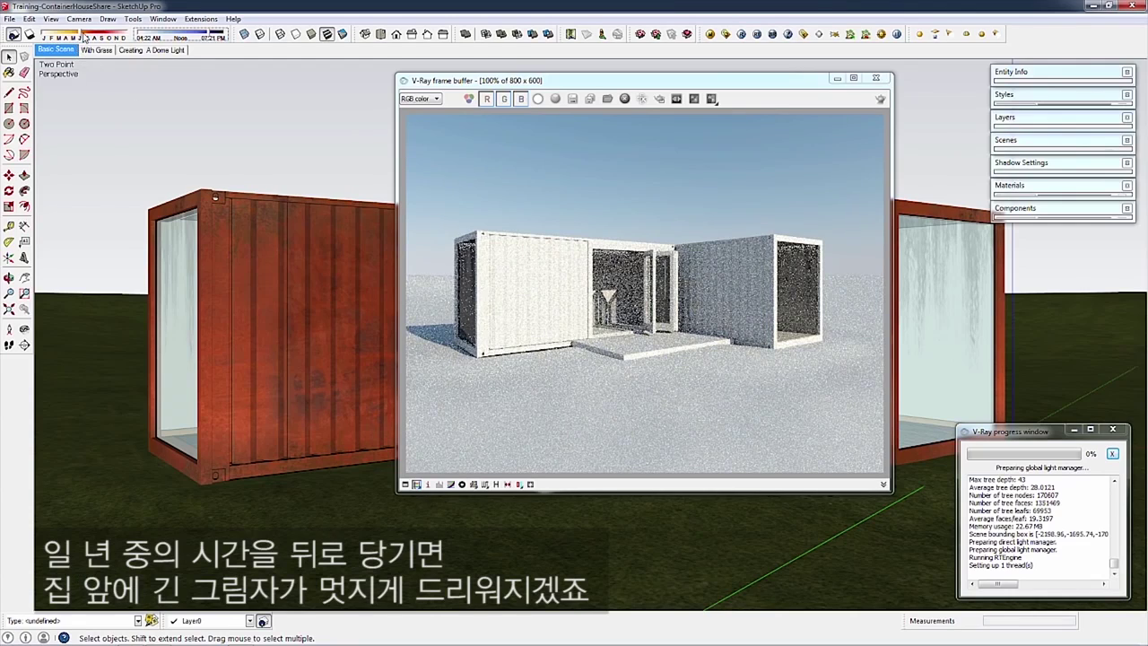
Move the shadow date towards the end of the year, fine-tune the afternoon time for long shadows, and close the RT frame buffer
left_click_drag(81, 36, 106, 38)
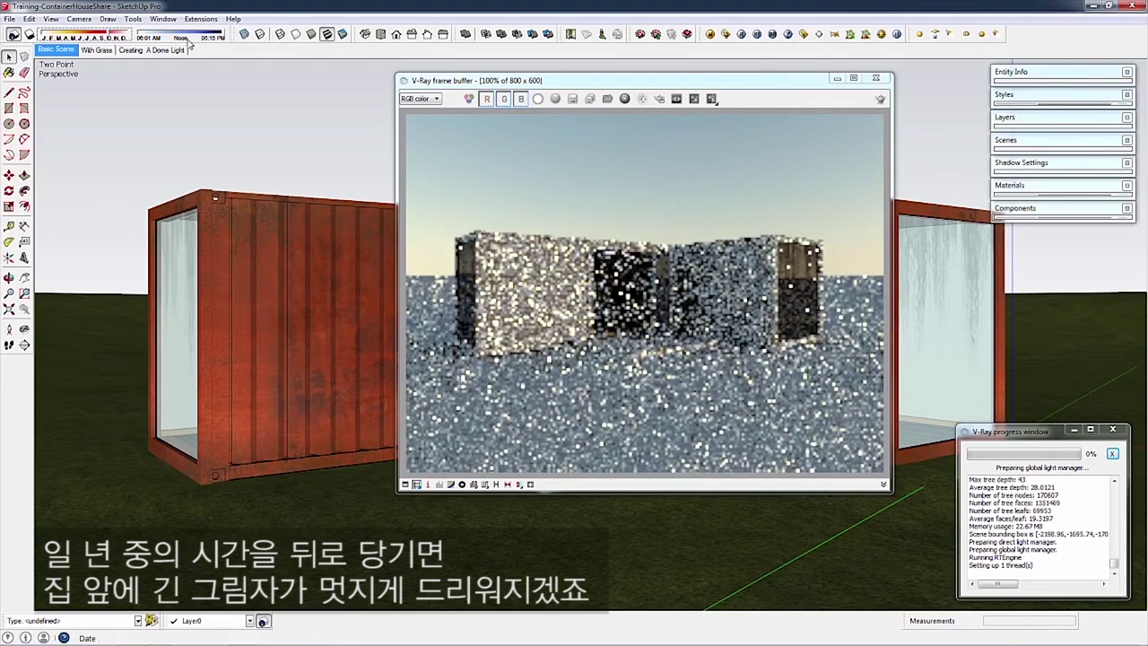
left_click_drag(220, 39, 213, 37)
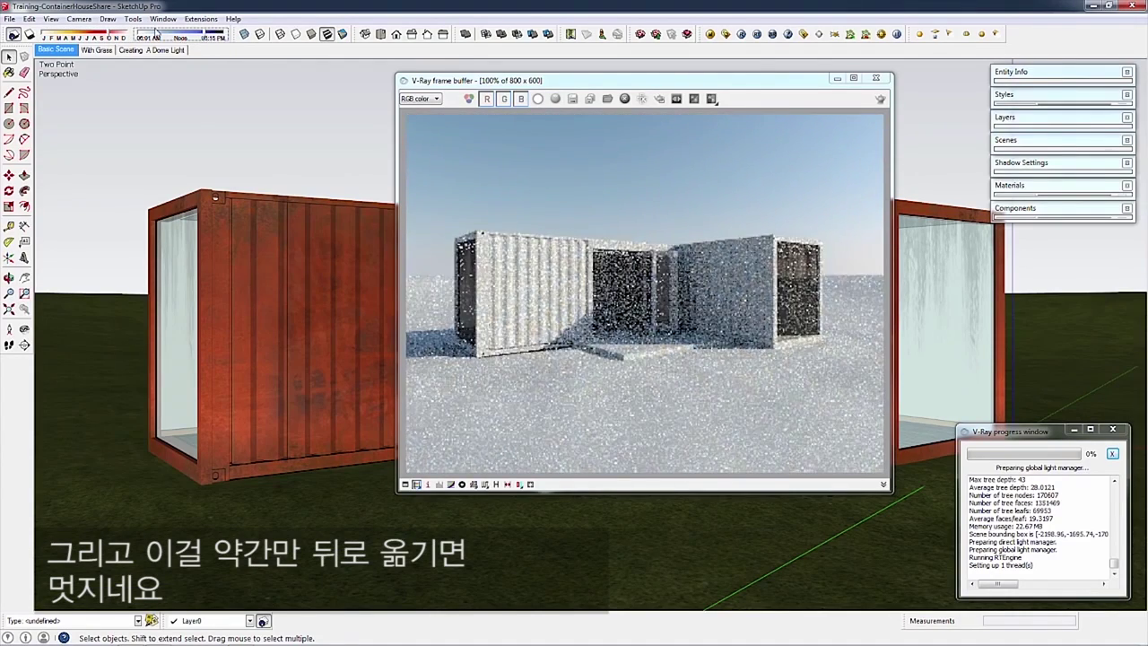
left_click_drag(108, 32, 115, 36)
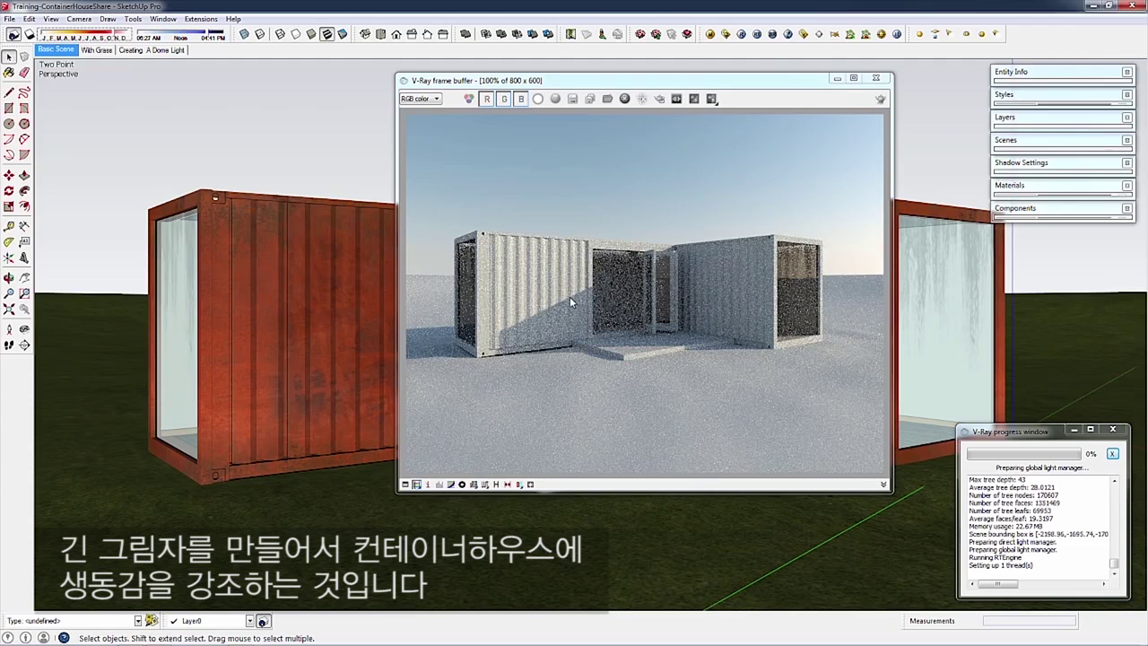
left_click(205, 36)
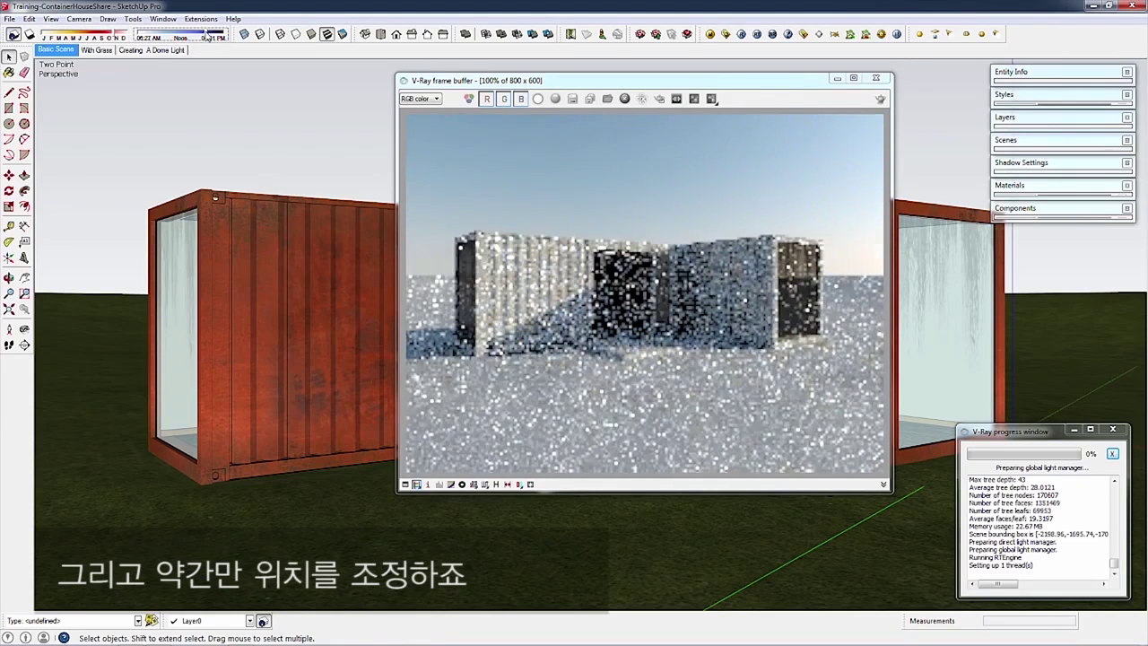
left_click(115, 35)
left_click_drag(115, 35, 122, 36)
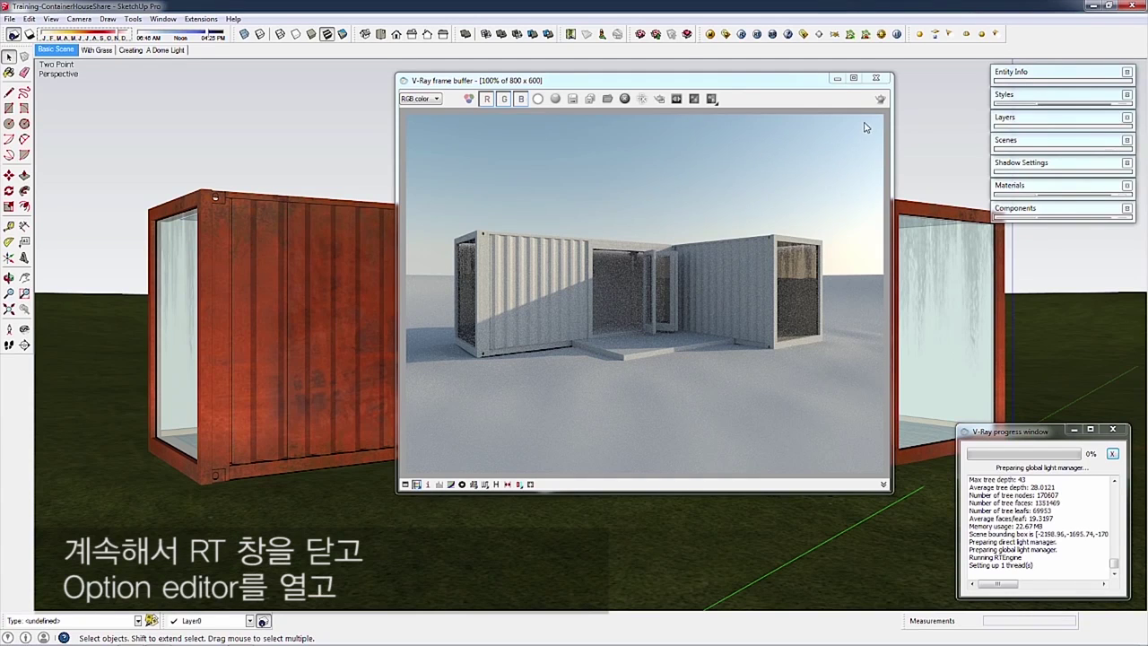
left_click(876, 78)
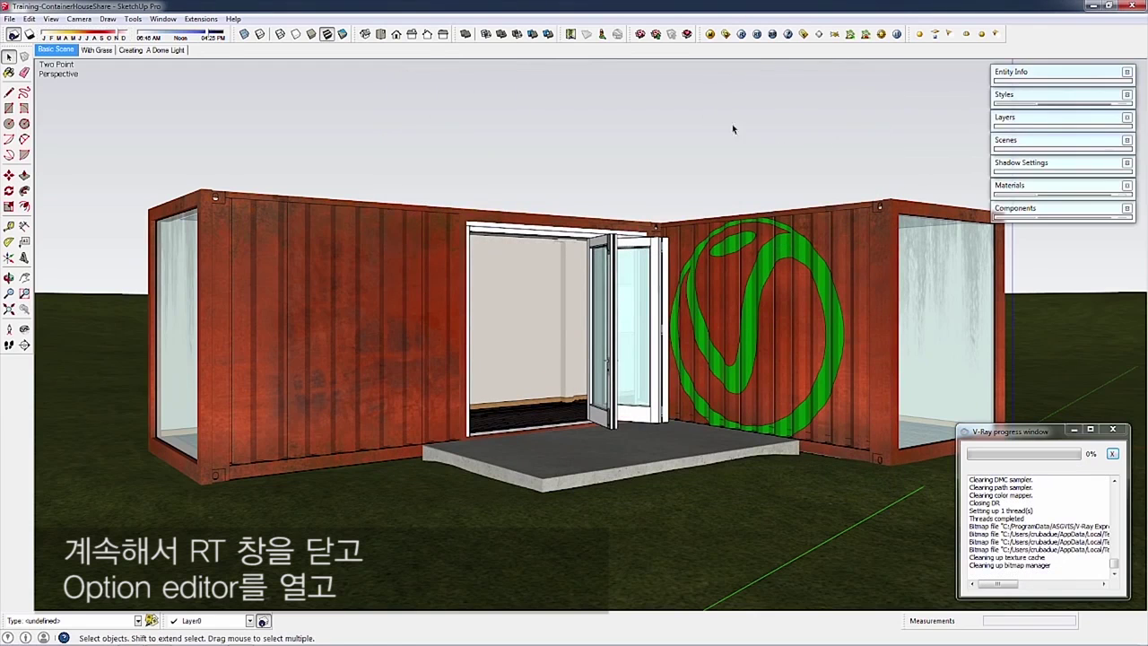
Set the render output size to 1280x720 in the option editor, trying Get view aspect before restoring that preset
left_click(725, 34)
left_click_drag(386, 76, 773, 97)
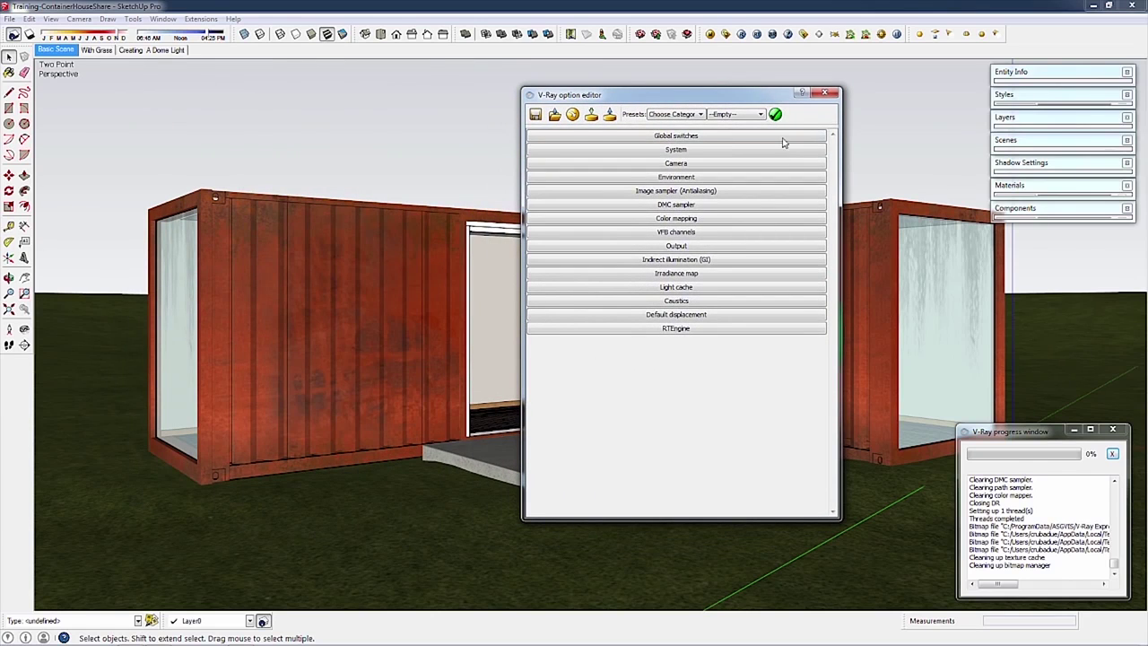
left_click(668, 248)
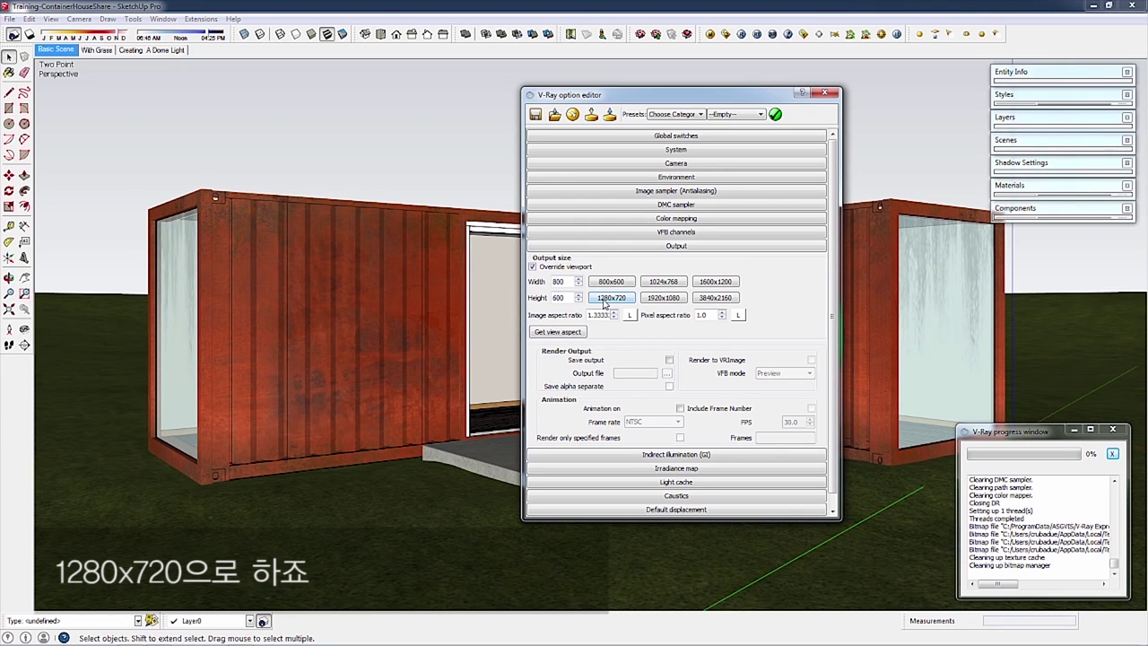
left_click(607, 302)
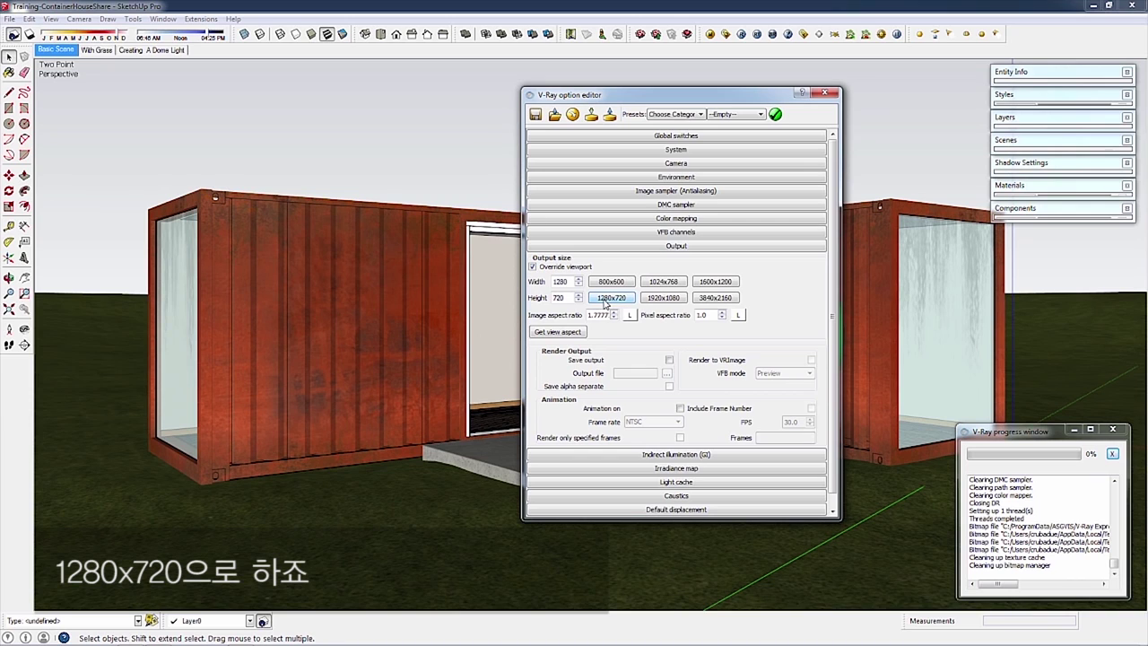
left_click(557, 333)
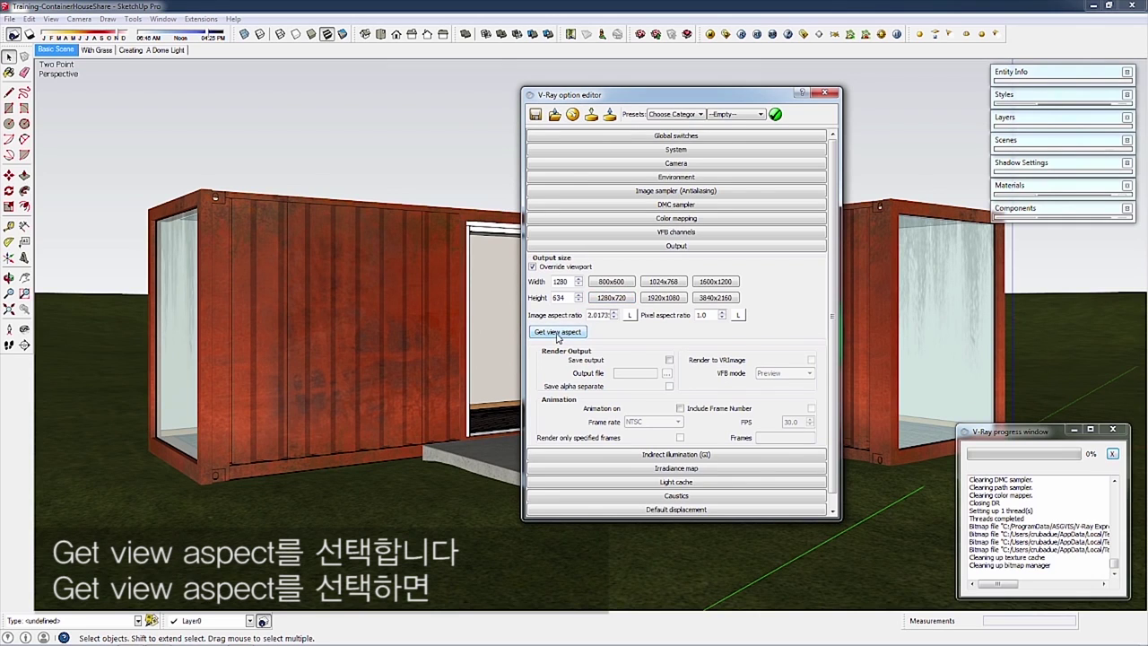
left_click(601, 300)
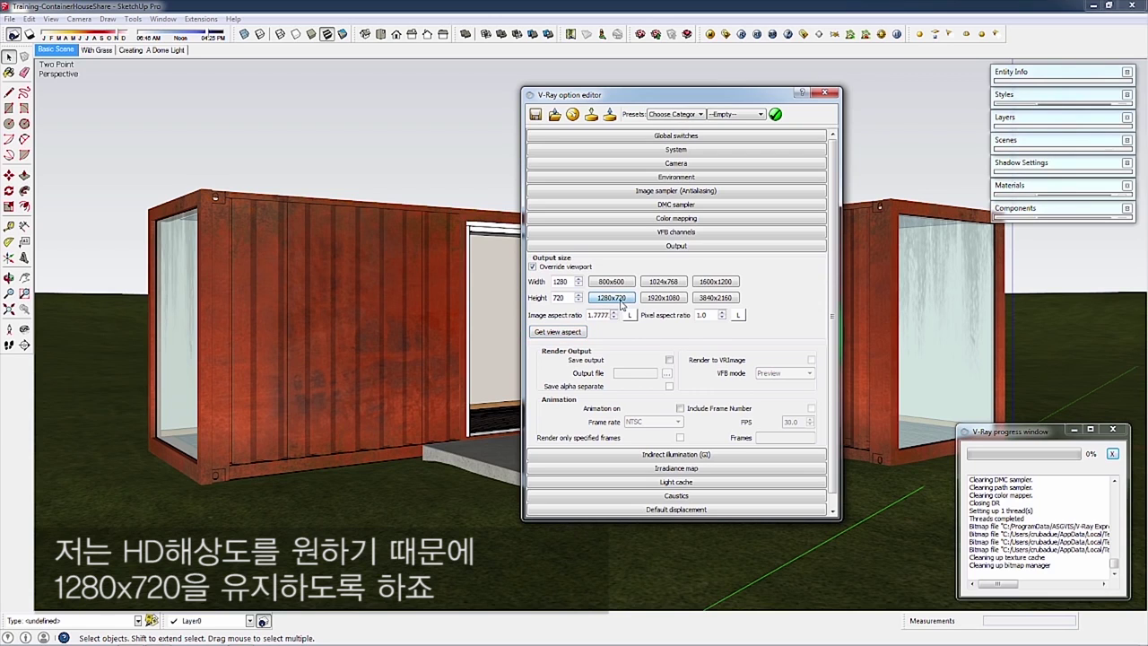
Enable Save output with a JPEG file named Container Home in the Training-ContainerHouseShare folder, and collapse the Output settings
left_click(670, 360)
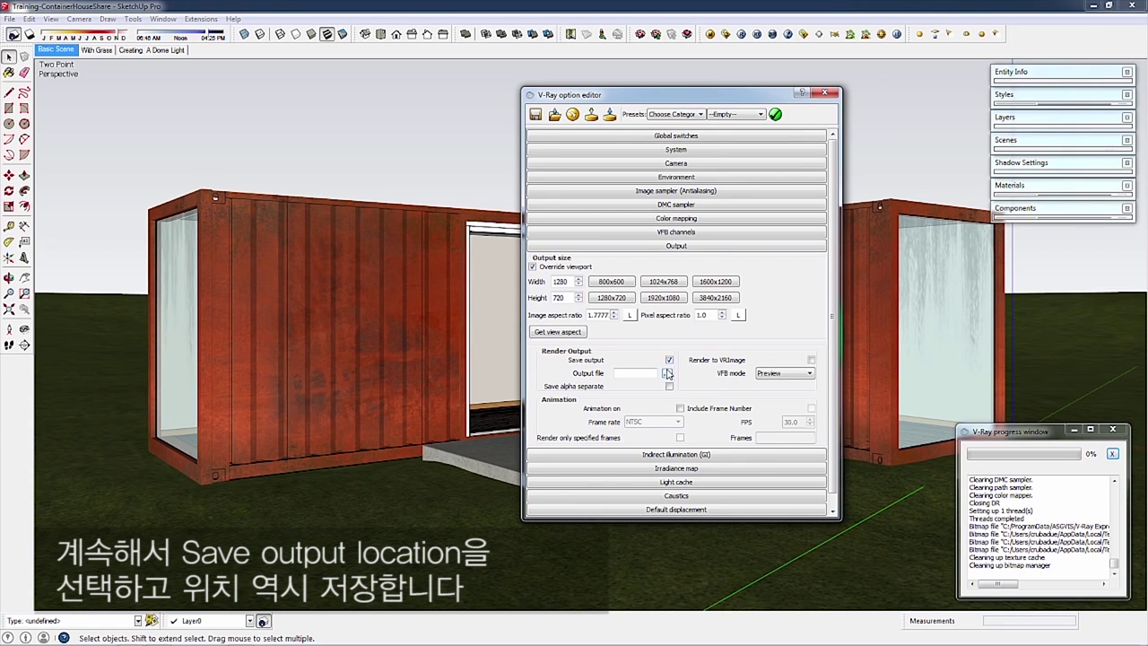
left_click(668, 374)
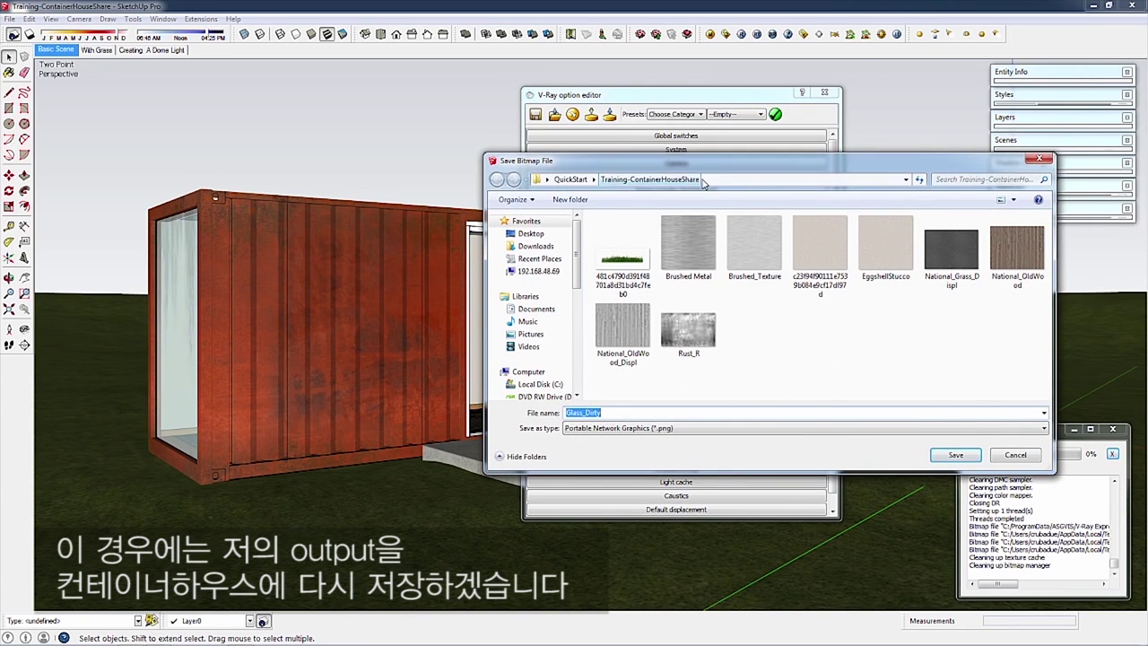
left_click(617, 428)
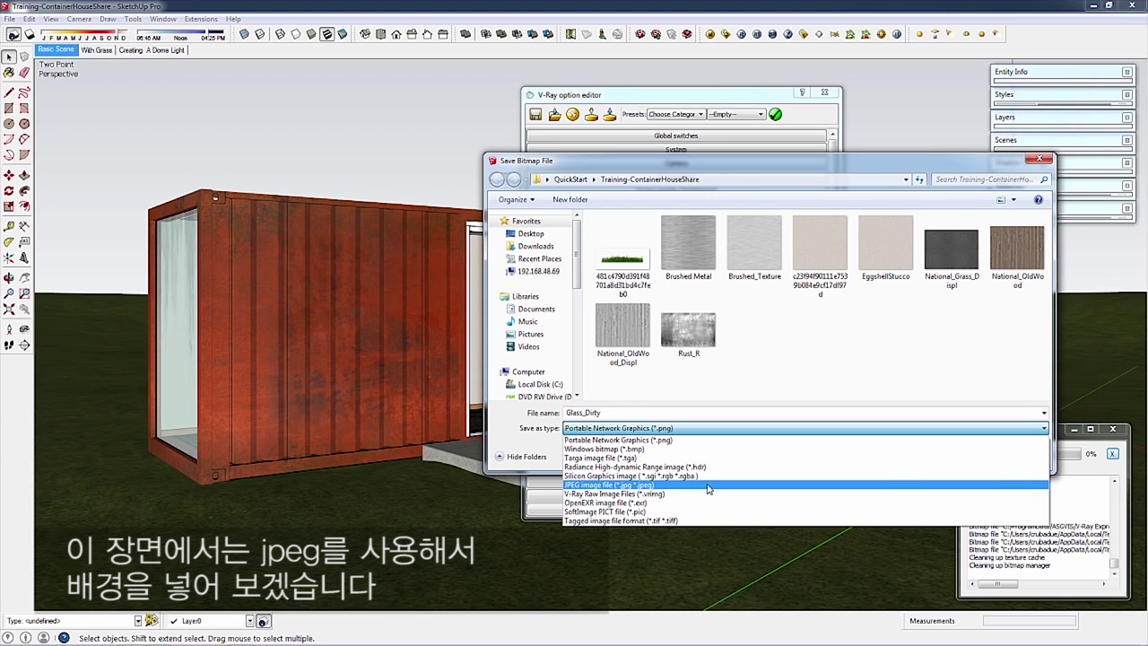
left_click(709, 489)
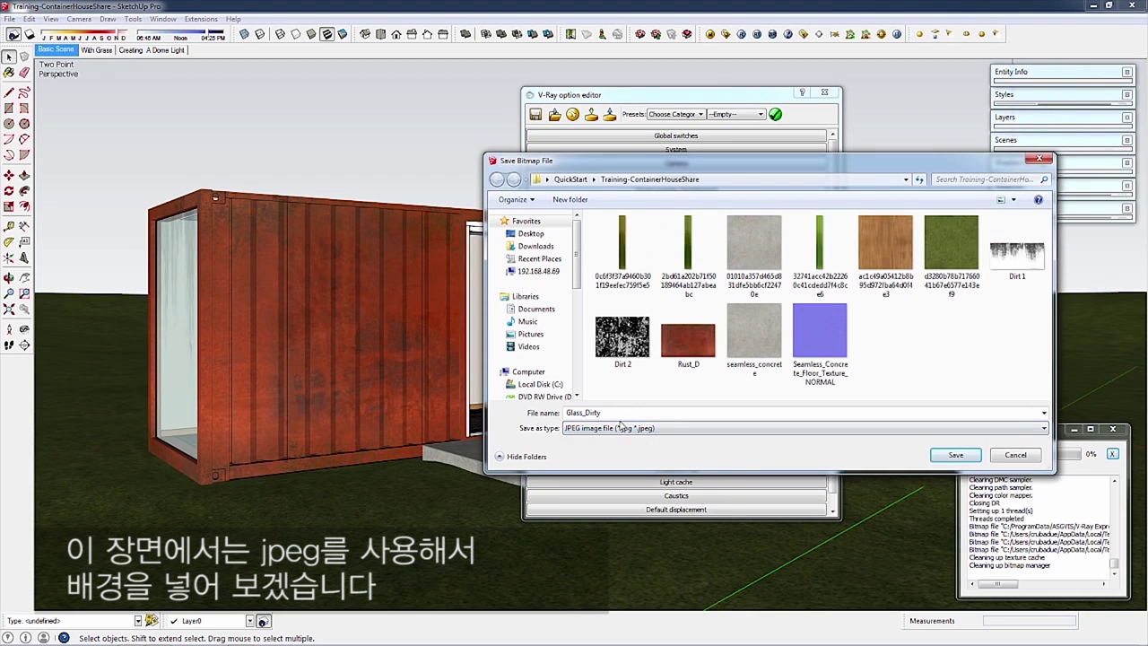
type("Container Home")
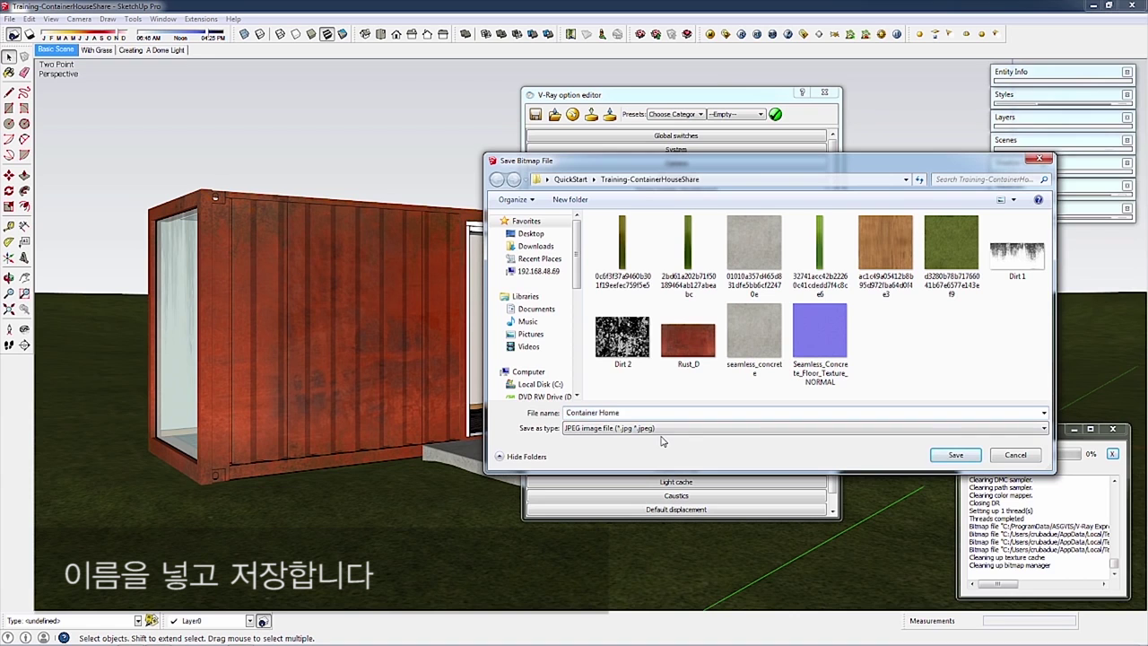
left_click(954, 456)
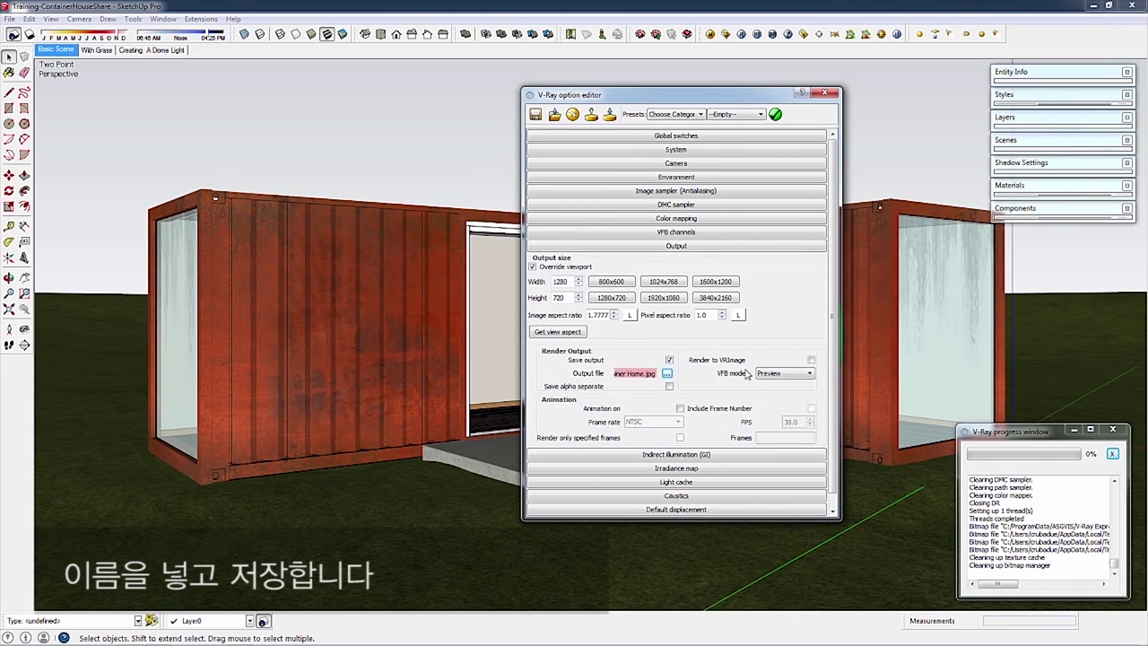
left_click(792, 247)
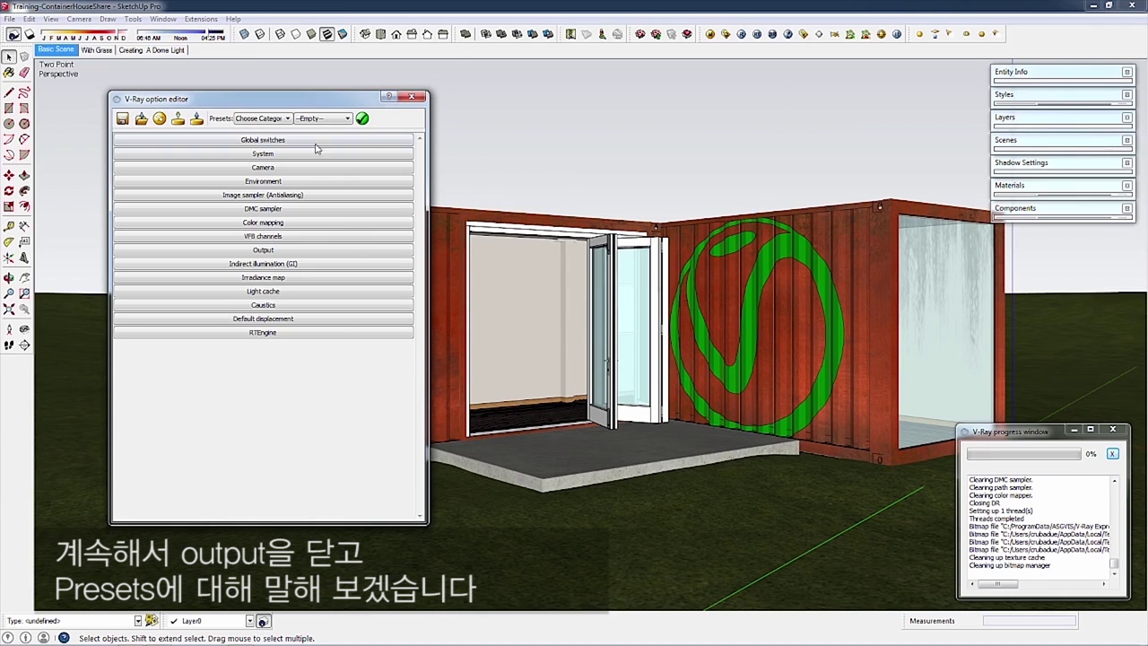
Browse the available presets of the Camera category in the option editor
left_click(273, 120)
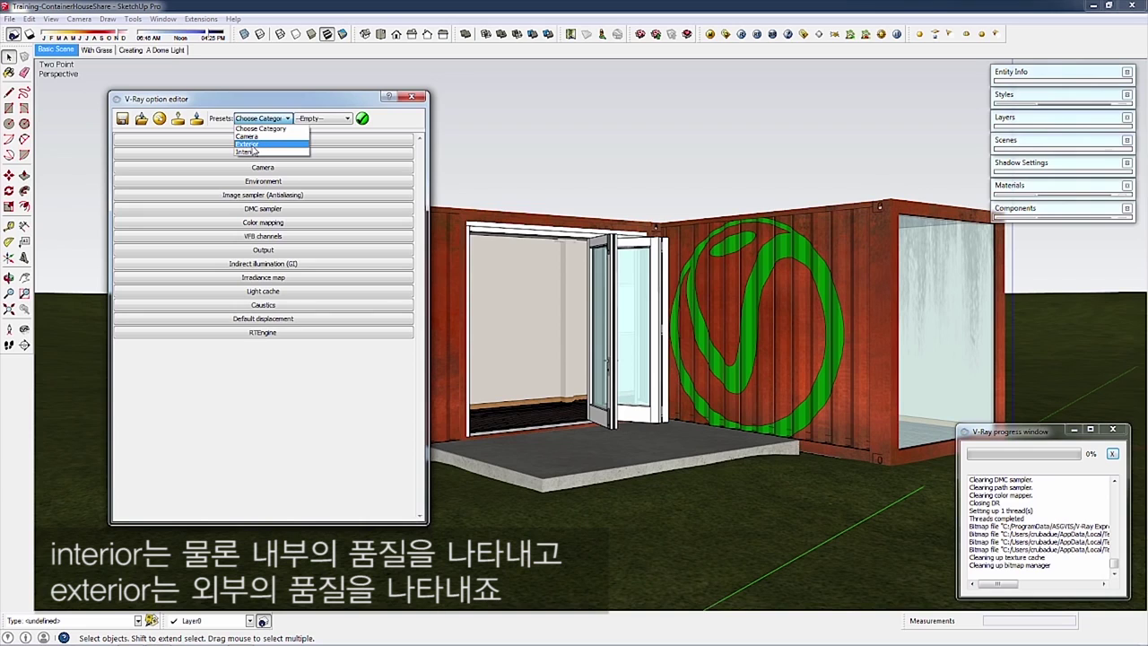
left_click(247, 136)
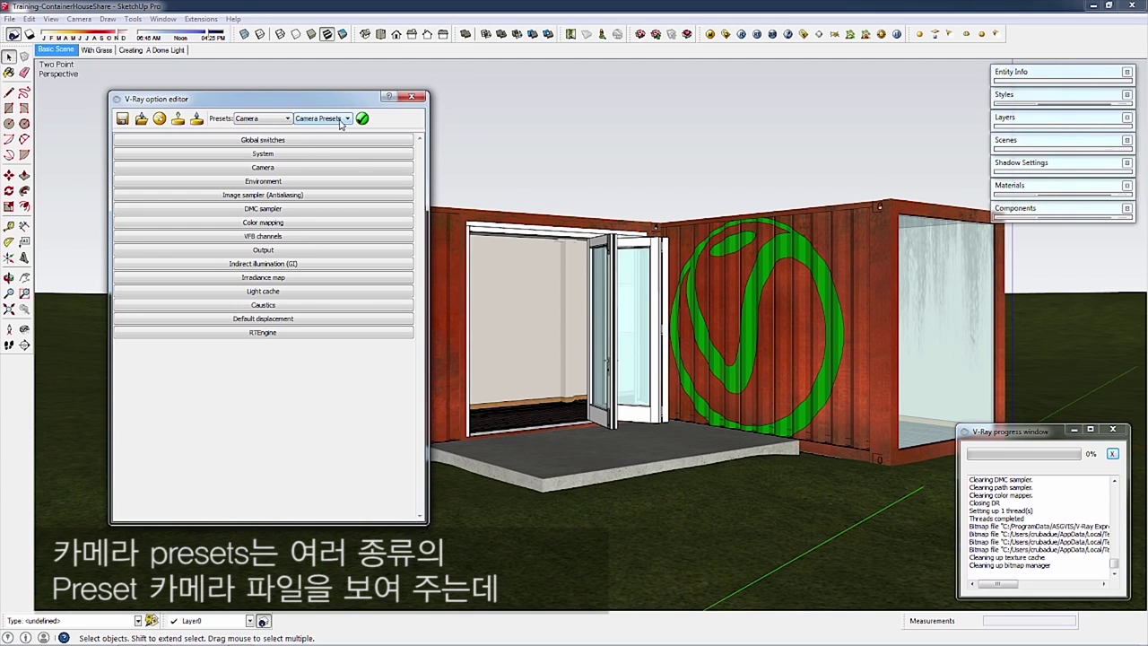
left_click(347, 118)
mouse_move(349, 144)
left_mouse_down()
mouse_move(349, 185)
mouse_move(350, 149)
left_mouse_up()
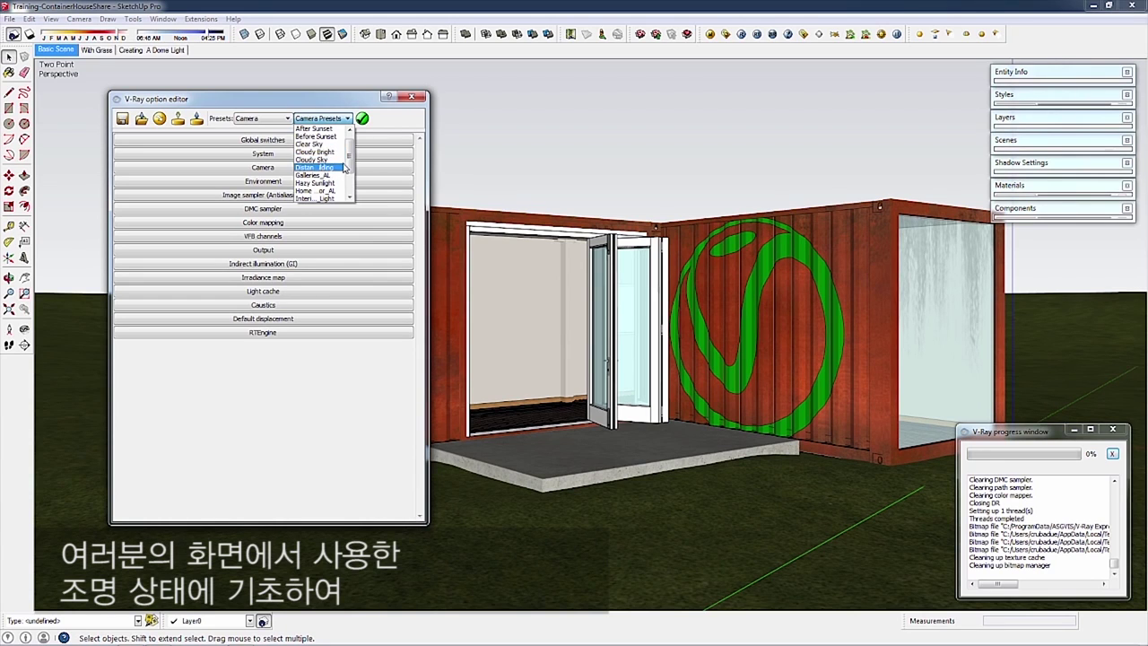
left_click_drag(349, 164, 349, 184)
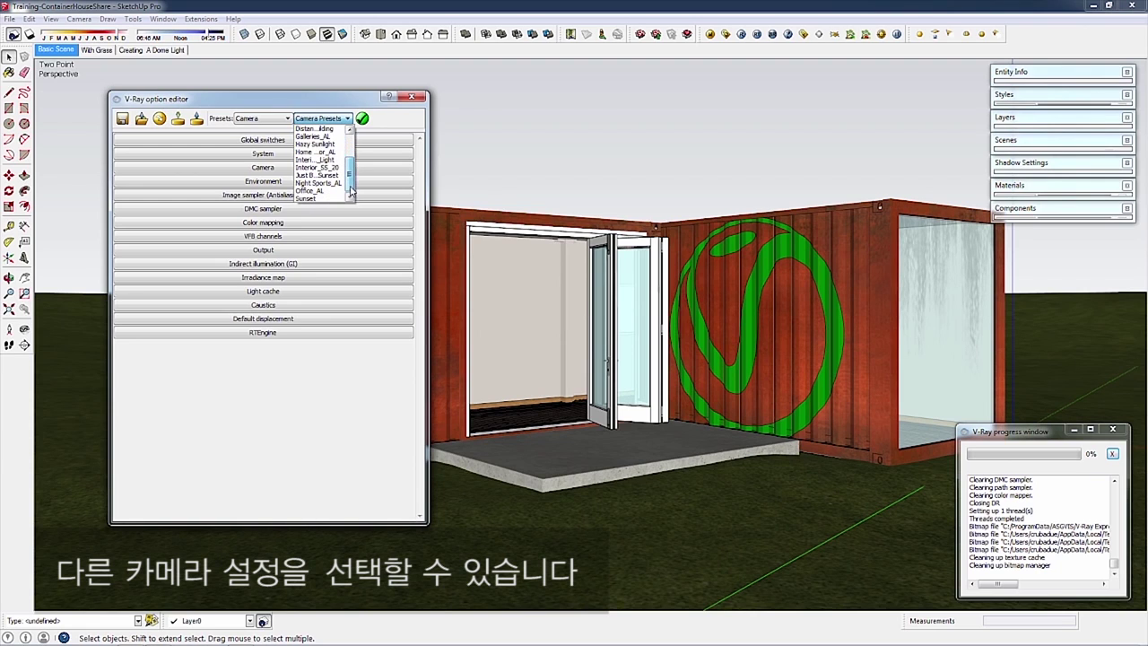
Choose the 03_Medium_Quality_Exterior preset from the Exterior category and apply it to the render settings
left_click(274, 119)
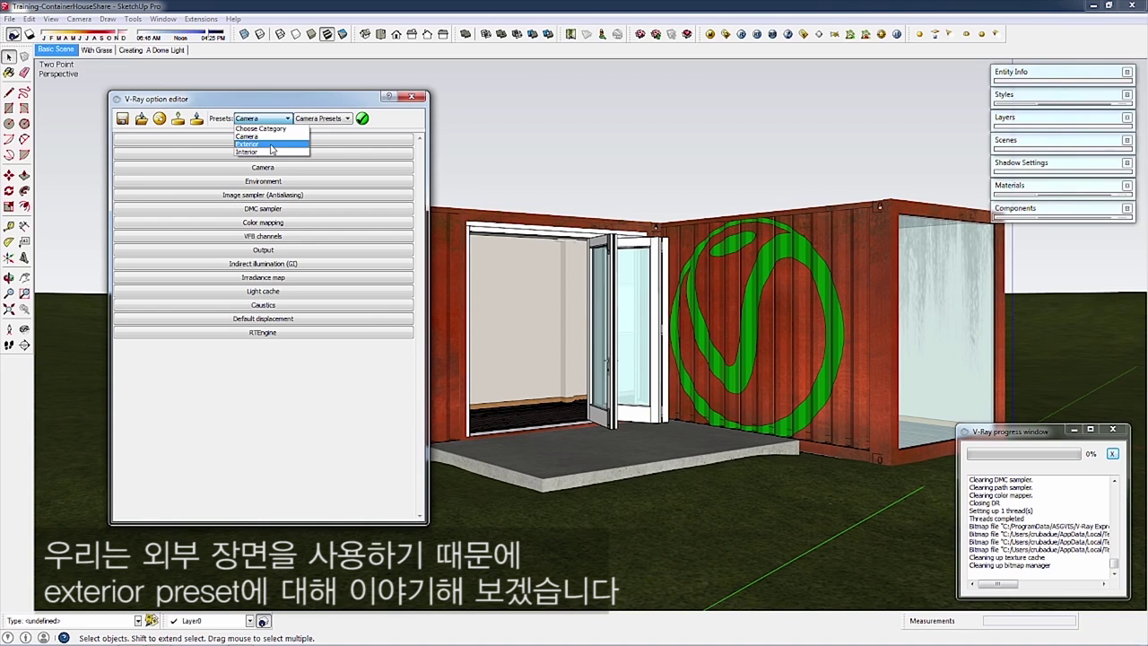
left_click(271, 145)
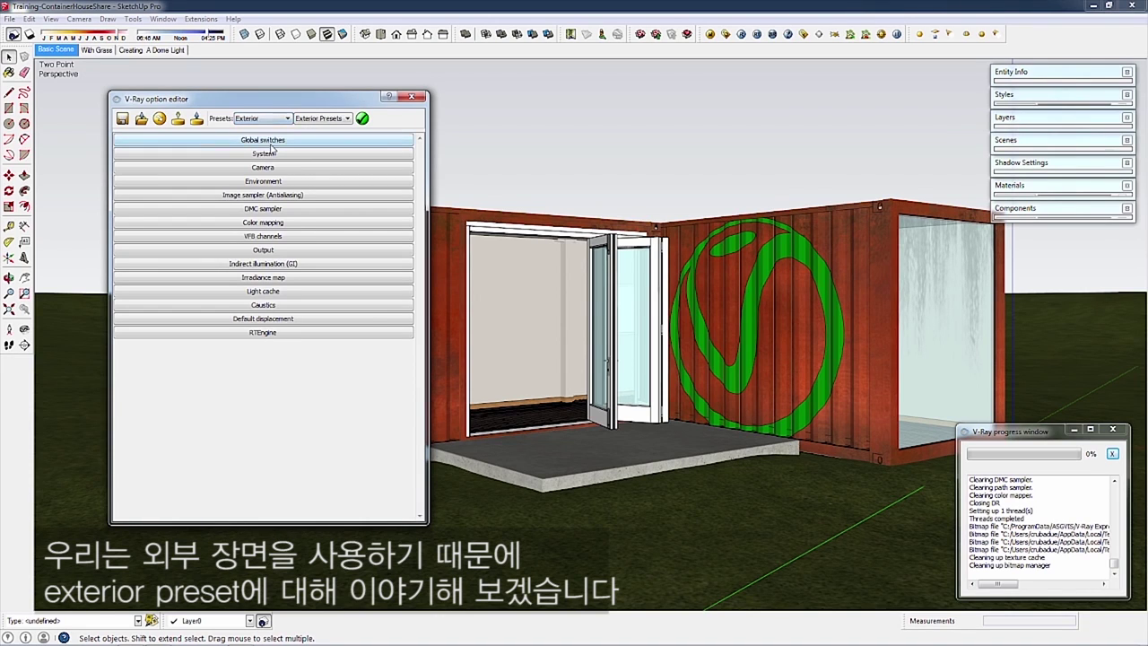
left_click(344, 123)
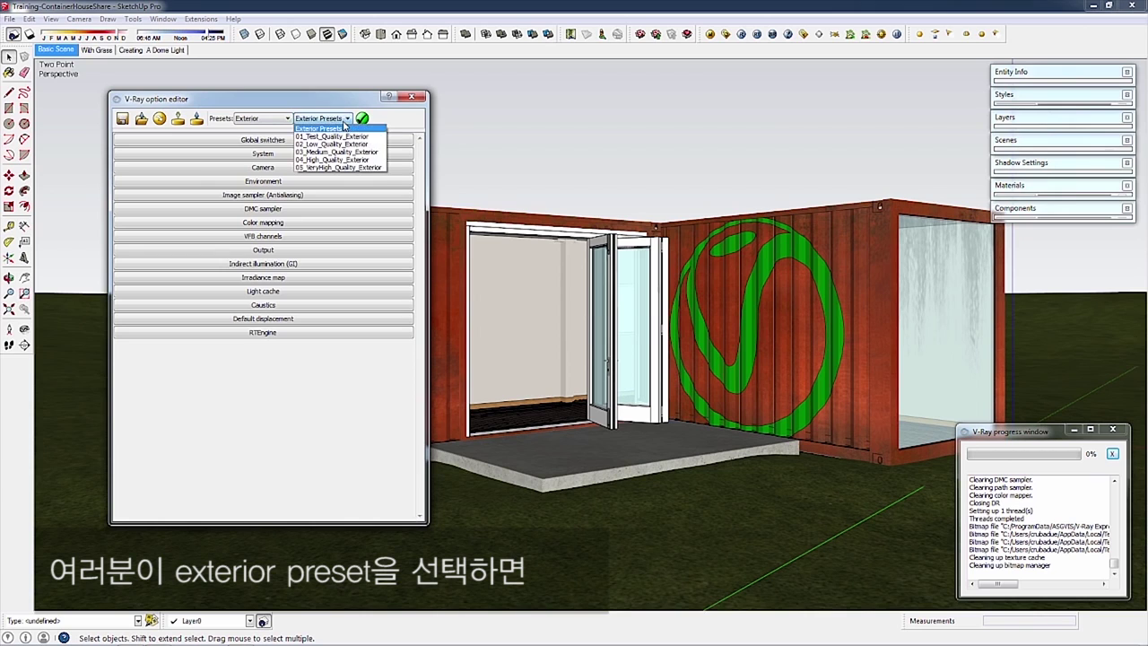
left_click(320, 151)
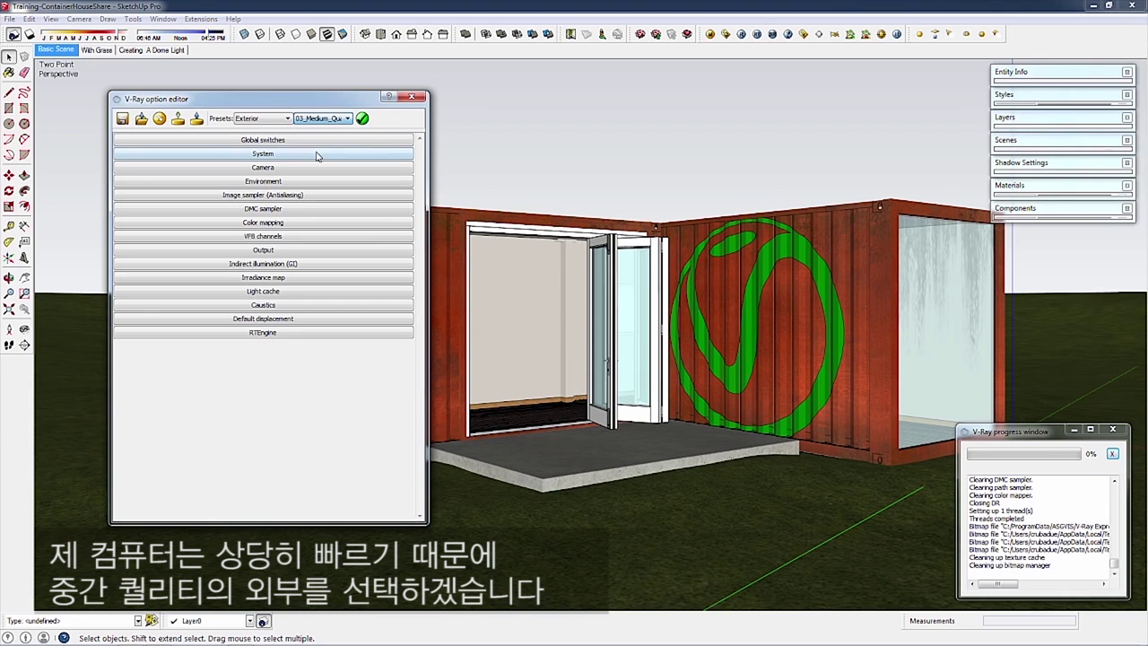
left_click(362, 118)
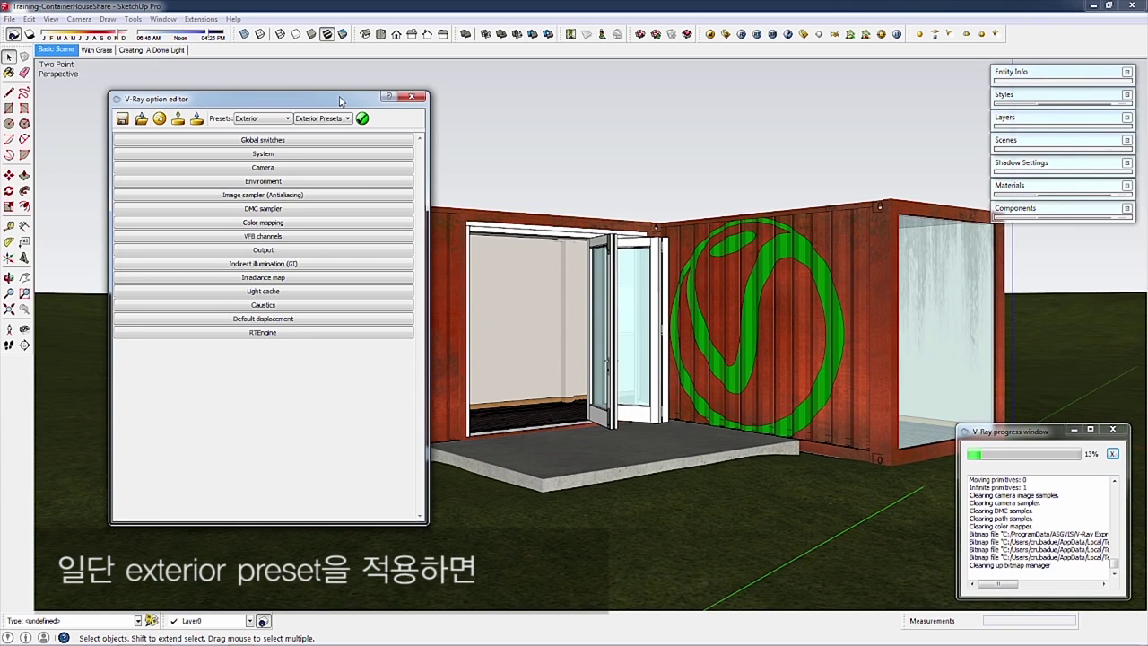
Disable Override materials in the Global switches and close the option editor
left_click(376, 142)
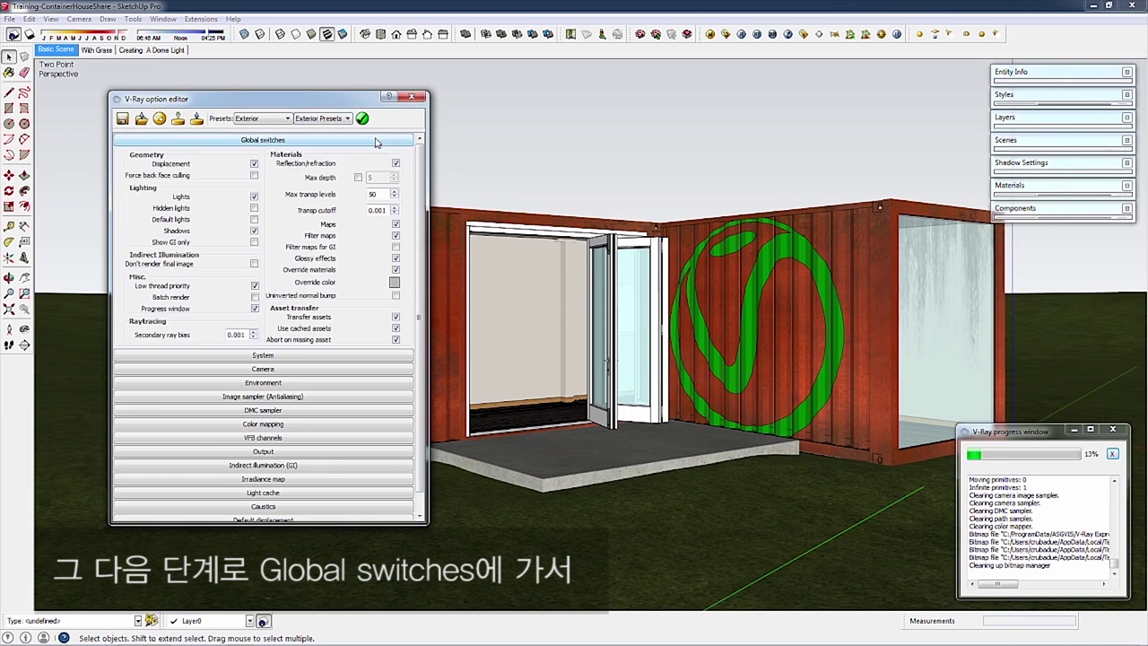
left_click(396, 269)
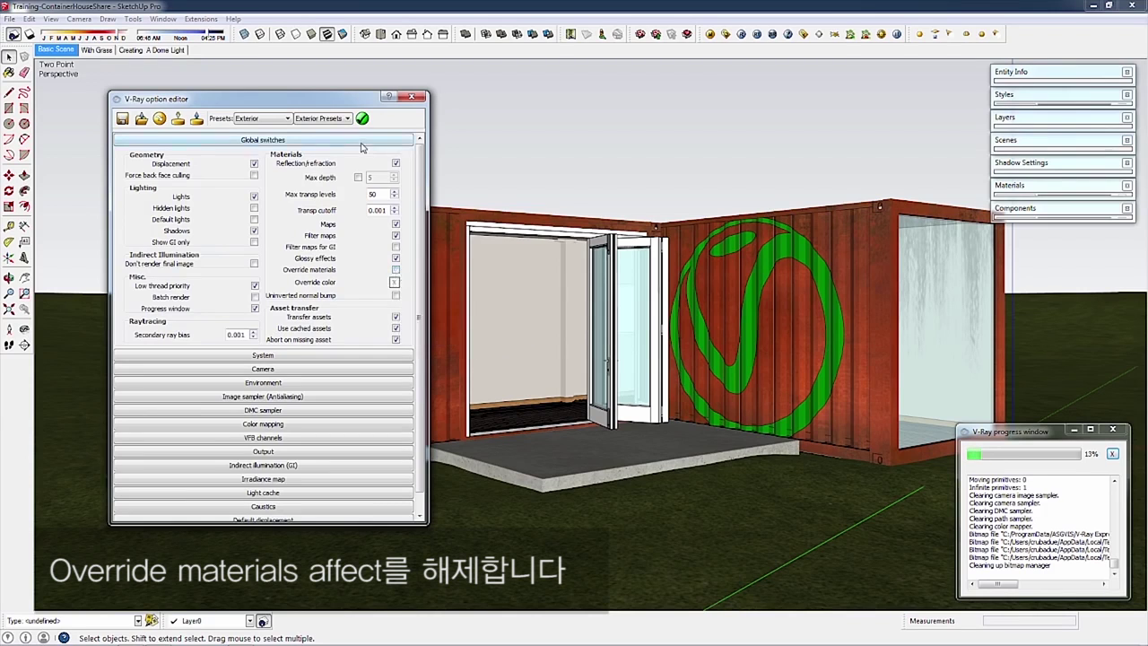
left_click(364, 140)
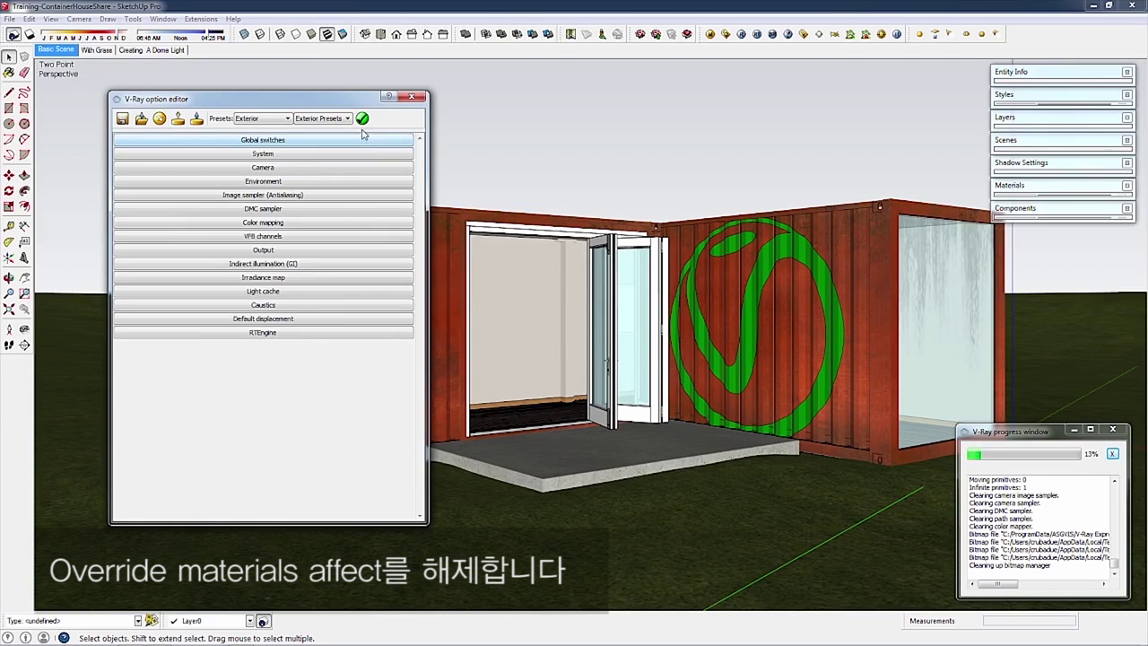
left_click(411, 97)
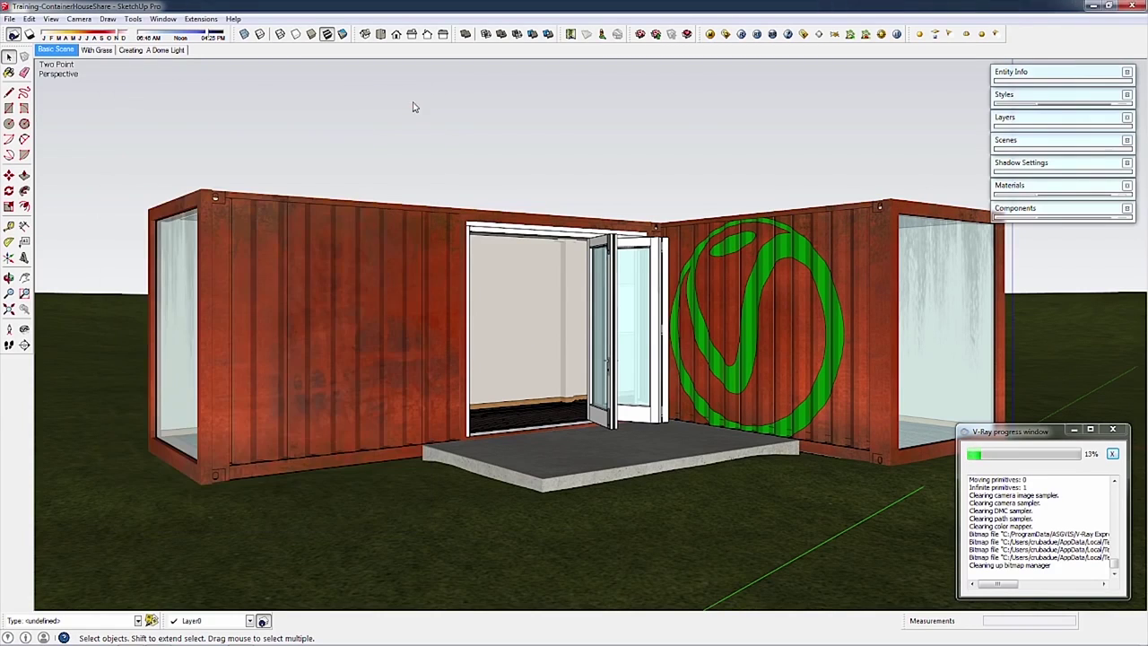
Render the container house scene with its original materials and move the frame buffer window slightly higher
left_click(742, 36)
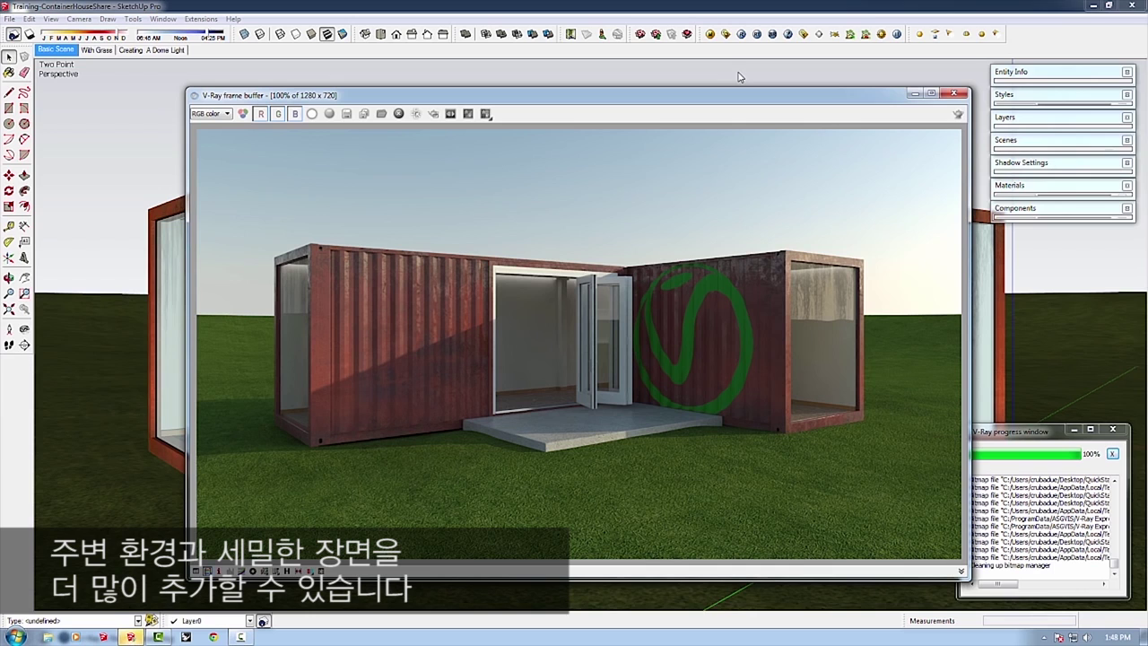
left_click_drag(735, 94, 729, 78)
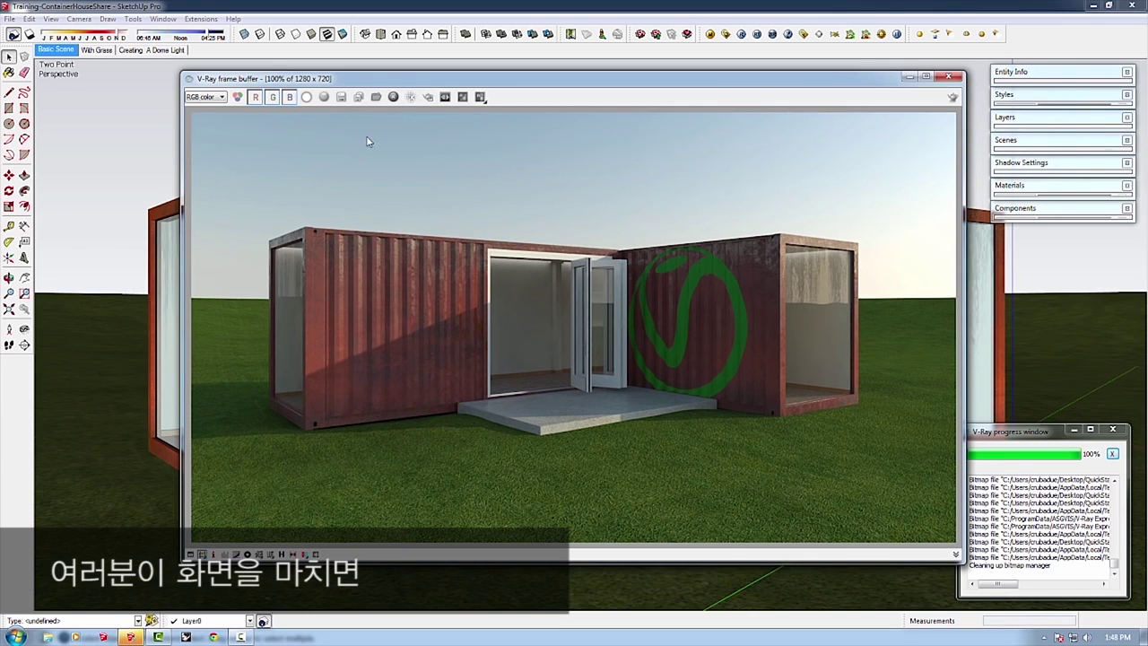
Review the image formats available for saving the render, keep JPEG, and browse to the Training-ContainerHouseShare folder inside QuickStart
left_click(341, 98)
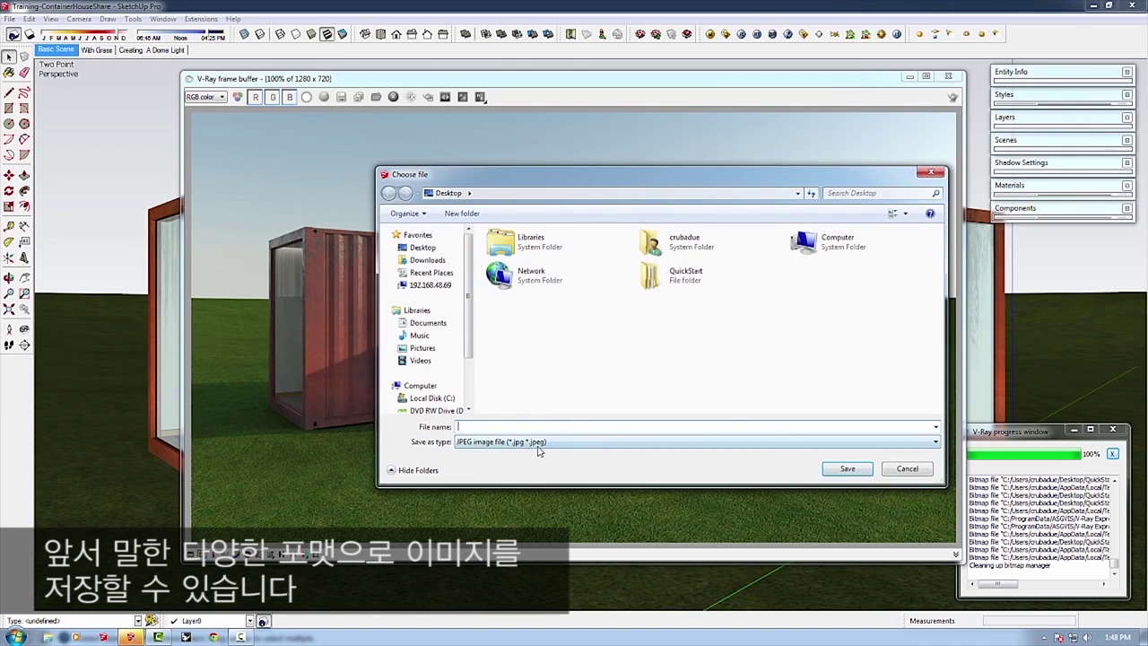
left_click(539, 448)
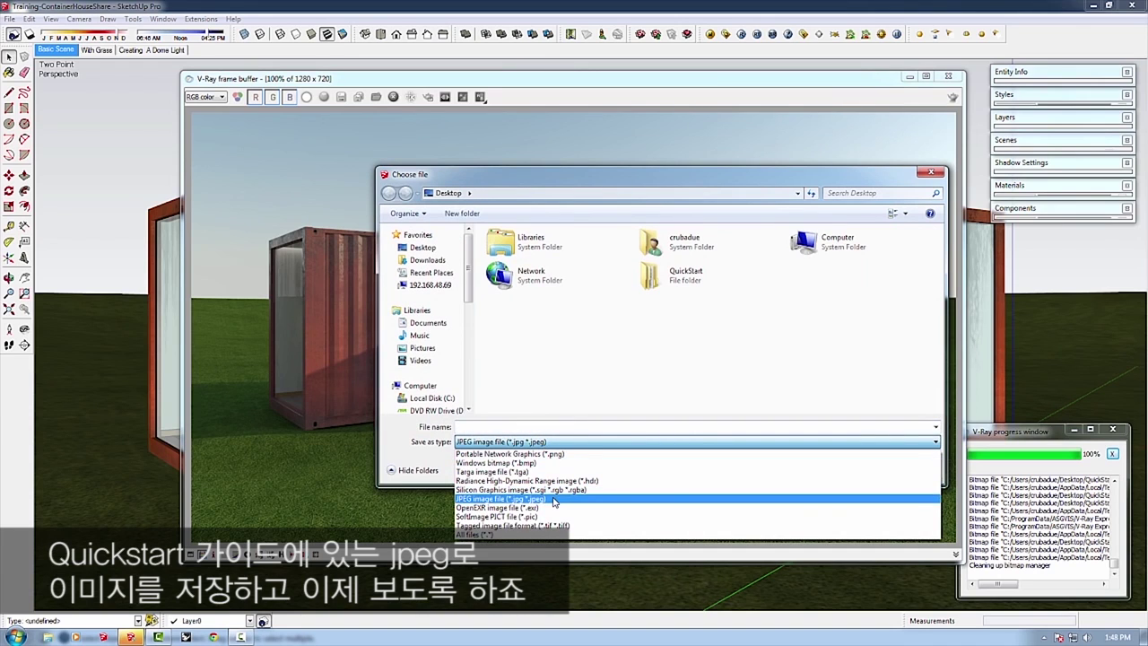
left_click(675, 278)
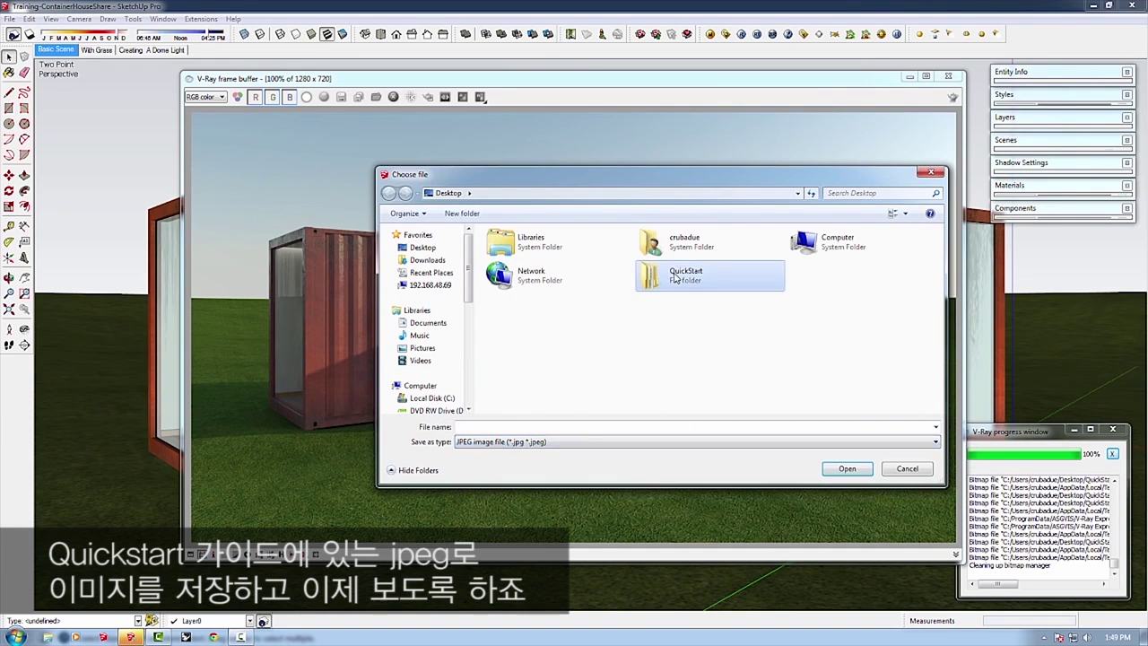
double_click(662, 280)
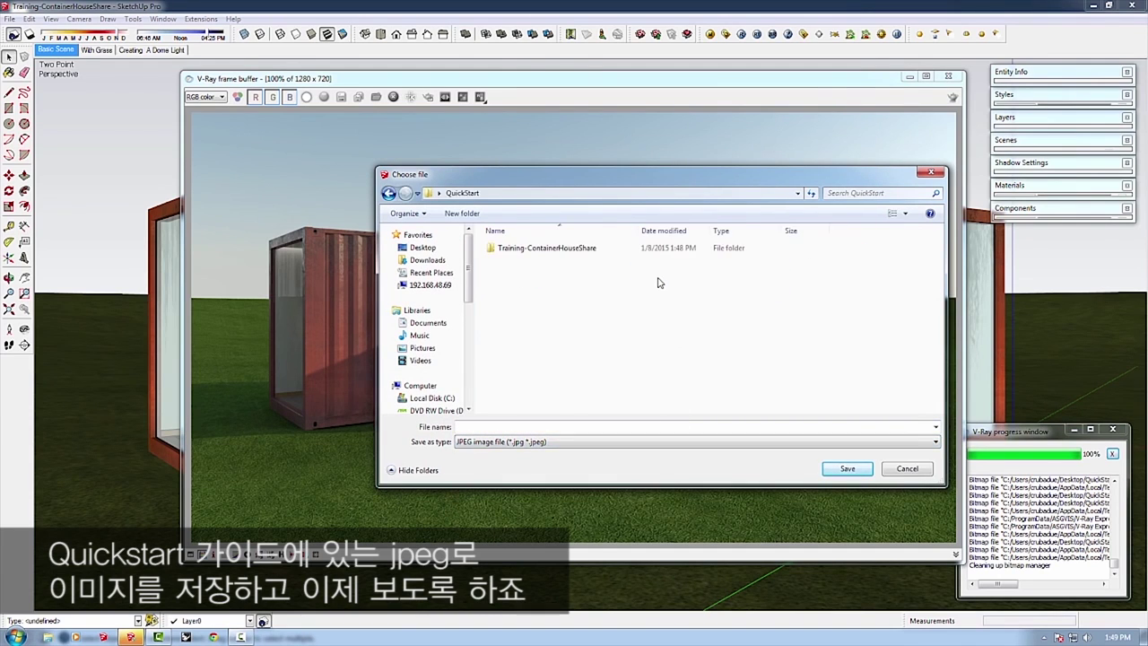
double_click(564, 251)
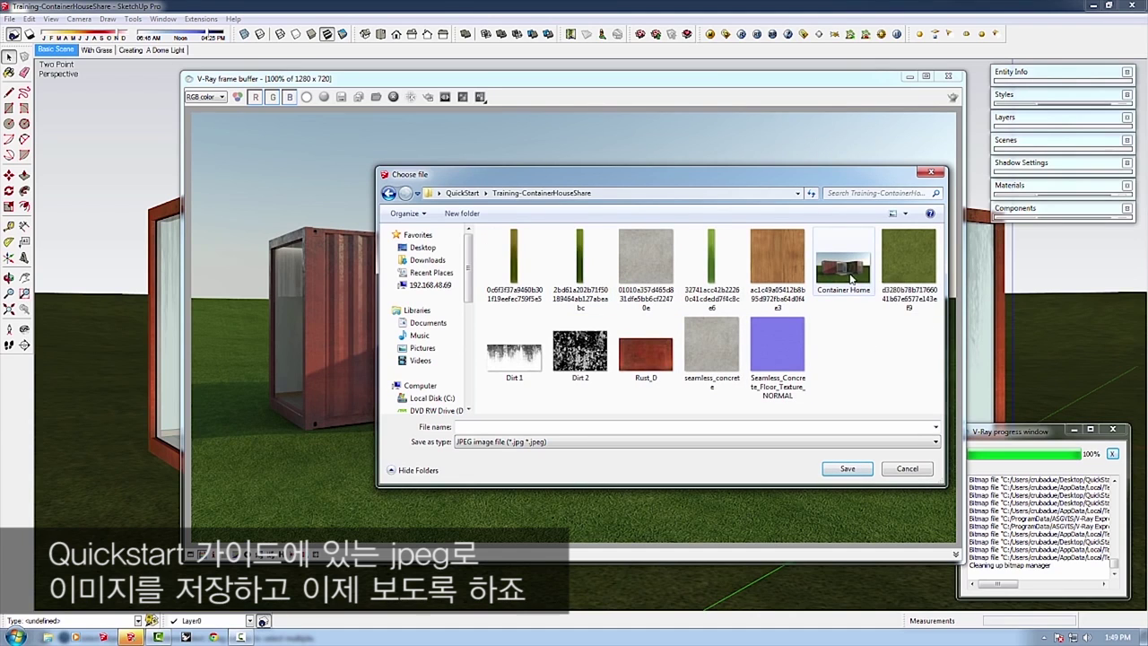
left_click(529, 446)
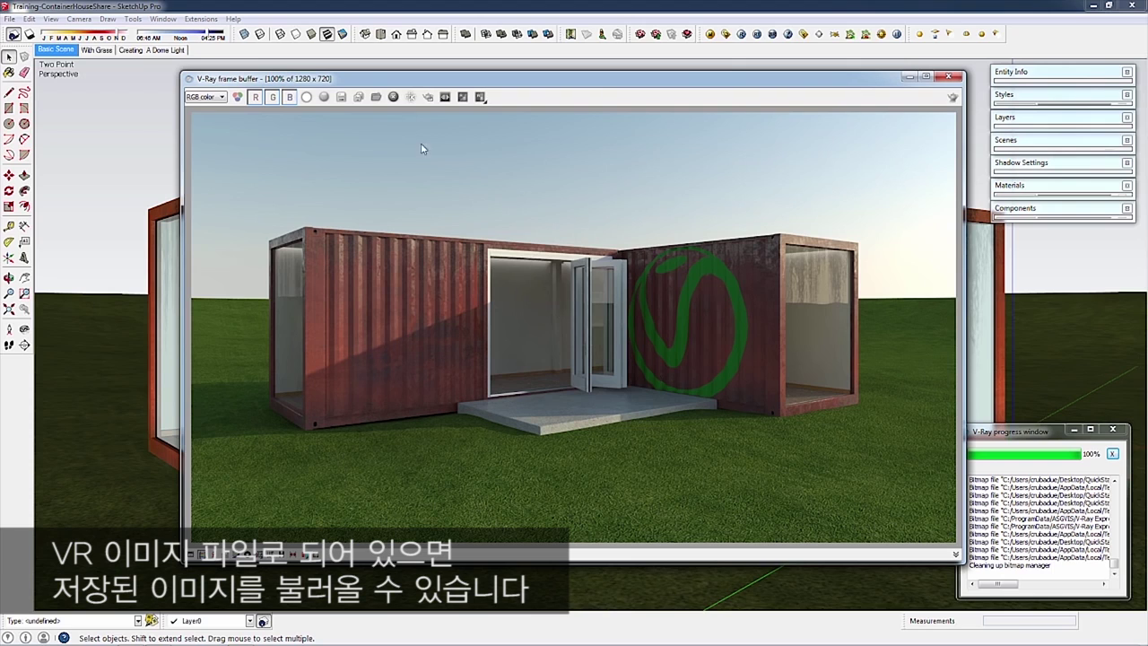
Choose the V-Ray image file 001.vrimg from the Training-ContainerHouseShare folder for loading into the frame buffer
left_click(377, 97)
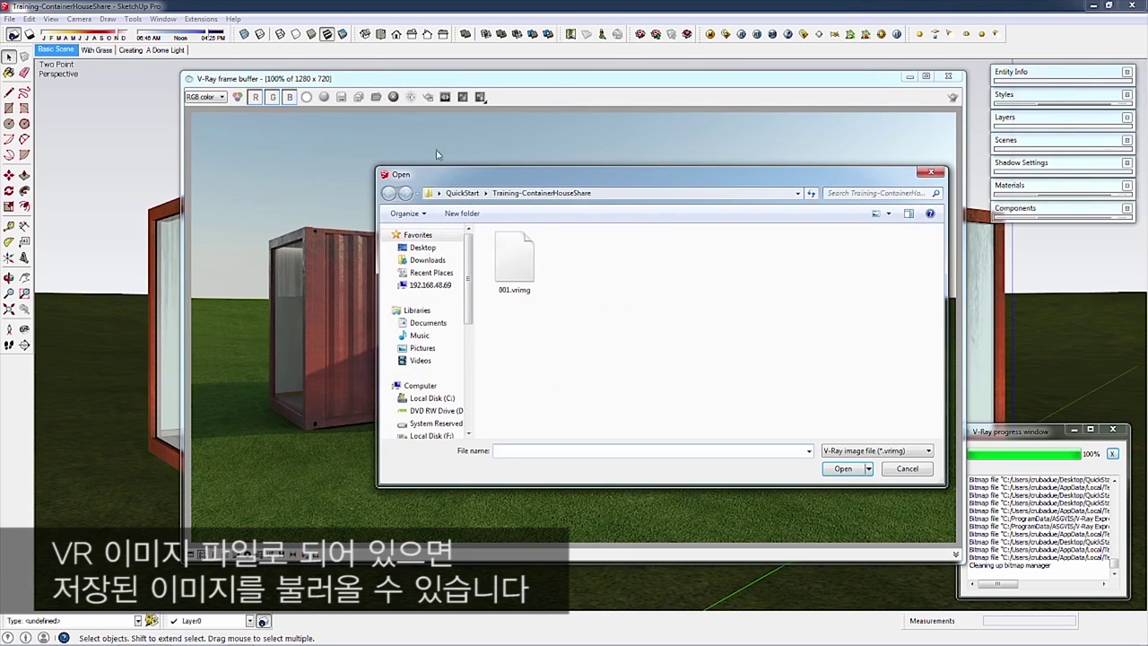
left_click(511, 296)
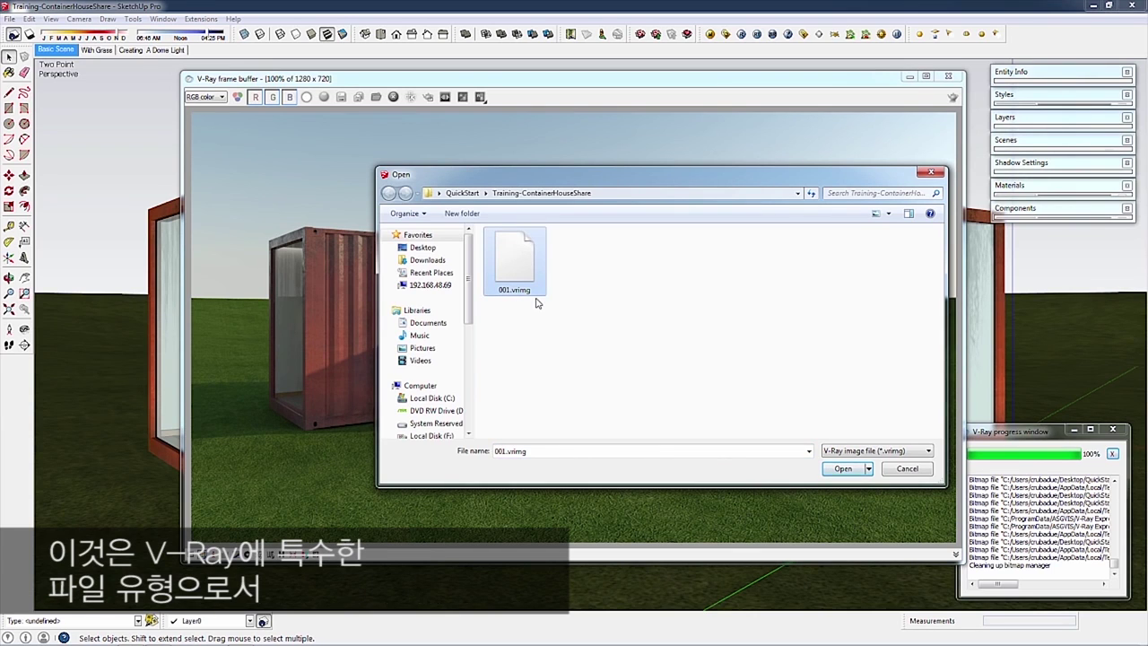